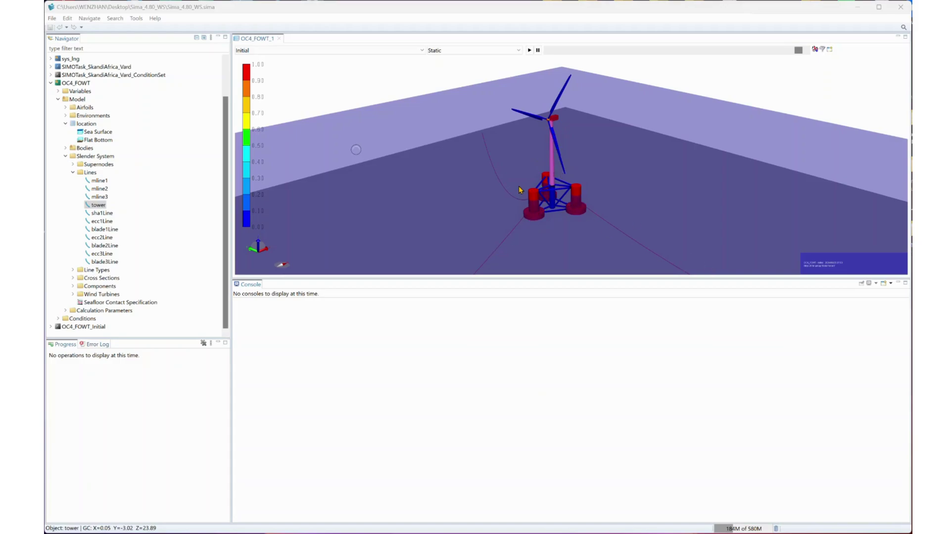
Review the Dynamic Calculation's Wasim Result Export storage settings with point forces fl1, fl2, fl3 and towerlow.
click(66, 311)
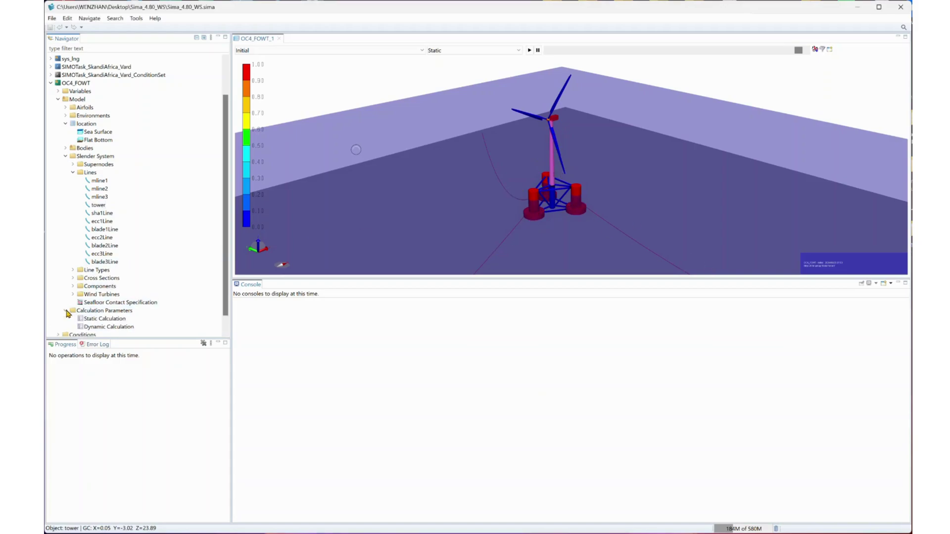
double_click(99, 326)
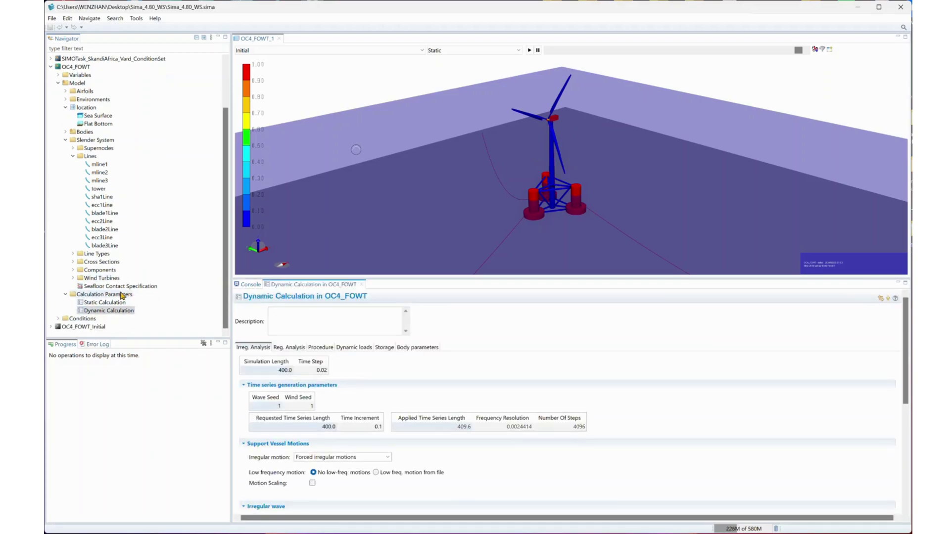
click(383, 347)
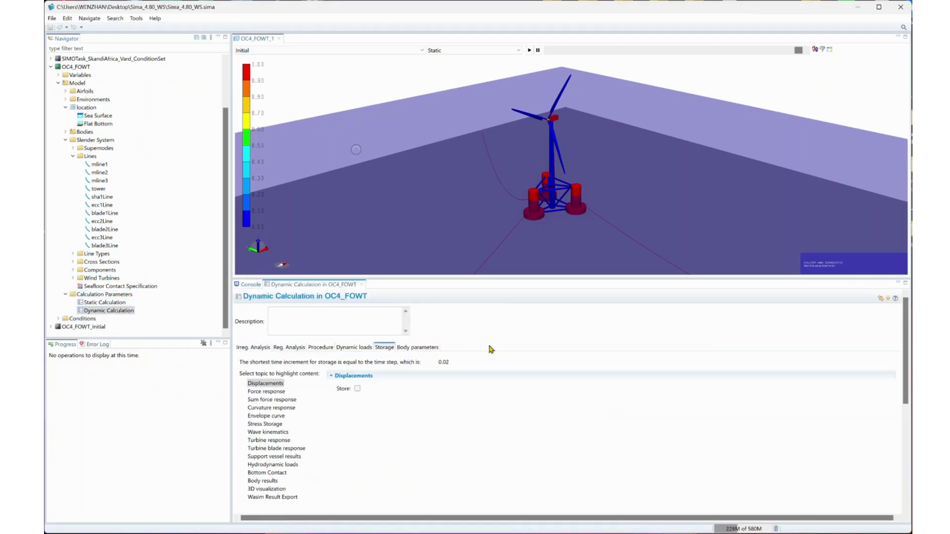
click(272, 497)
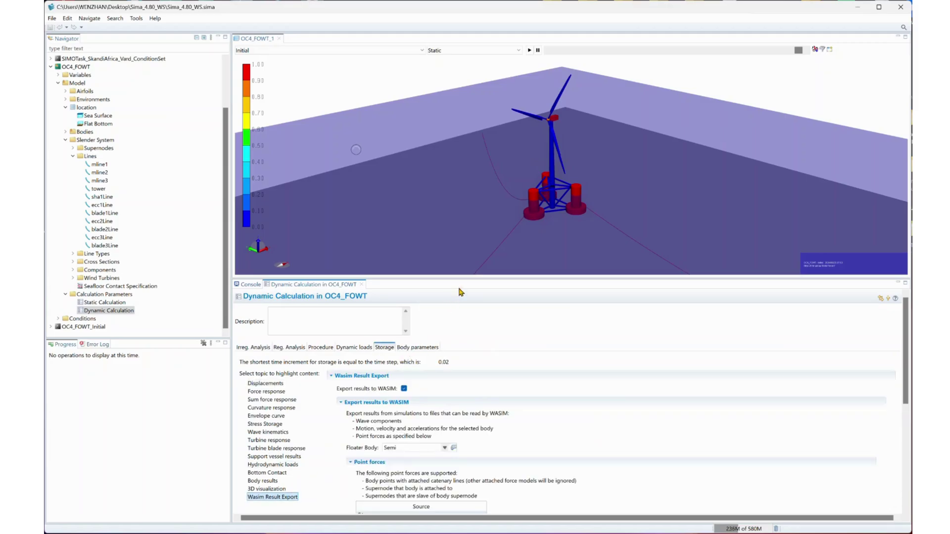
drag(469, 280, 469, 254)
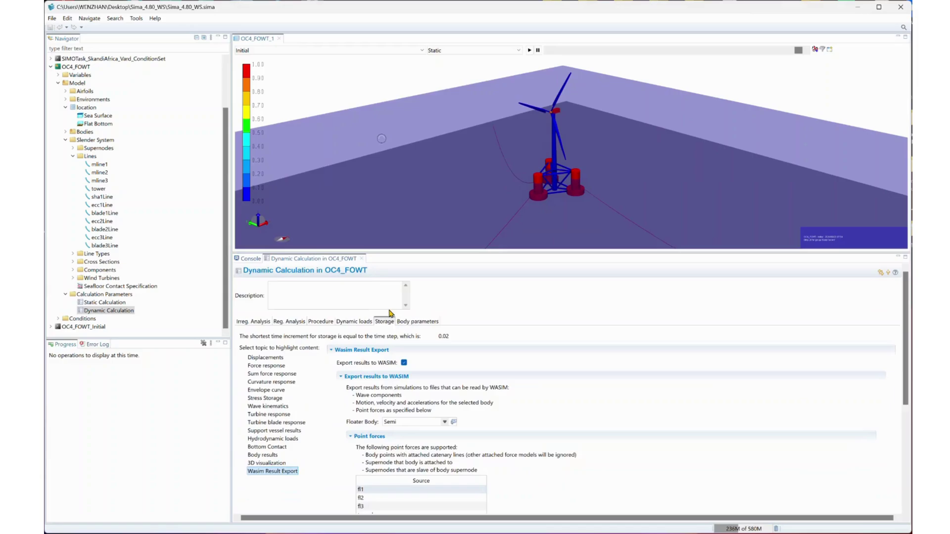
scroll(522, 390, down, 2)
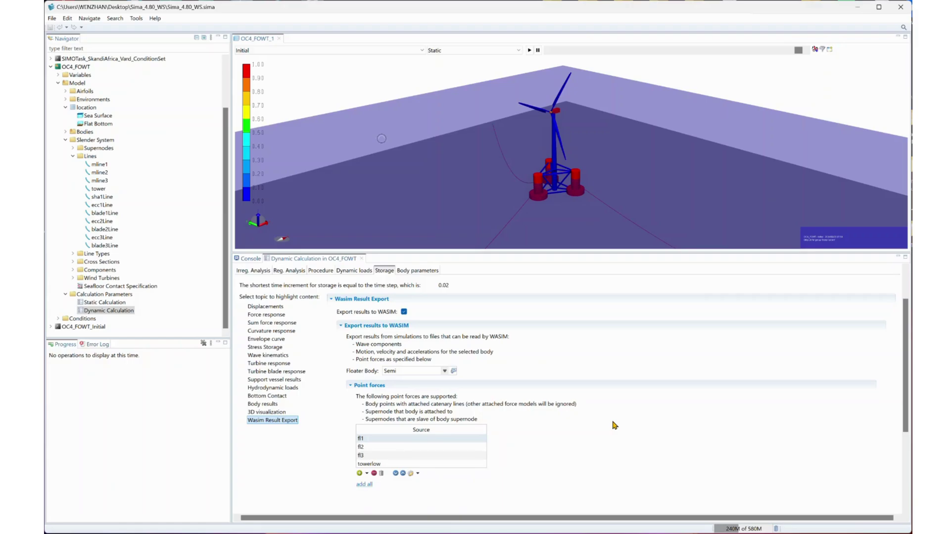
Open the Initial condition's folder on disk using Explore.
right_click(128, 311)
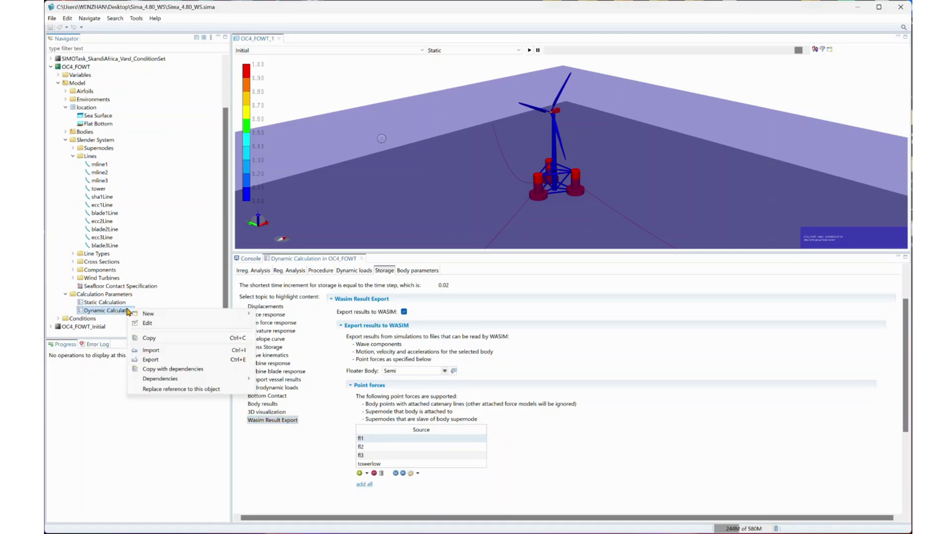
key(Escape)
click(58, 320)
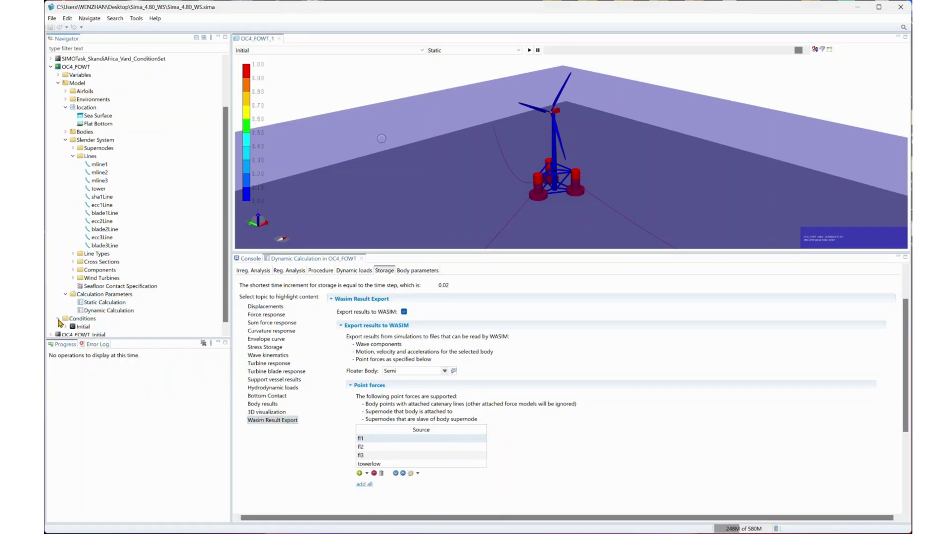
scroll(58, 323, down, 1)
right_click(80, 319)
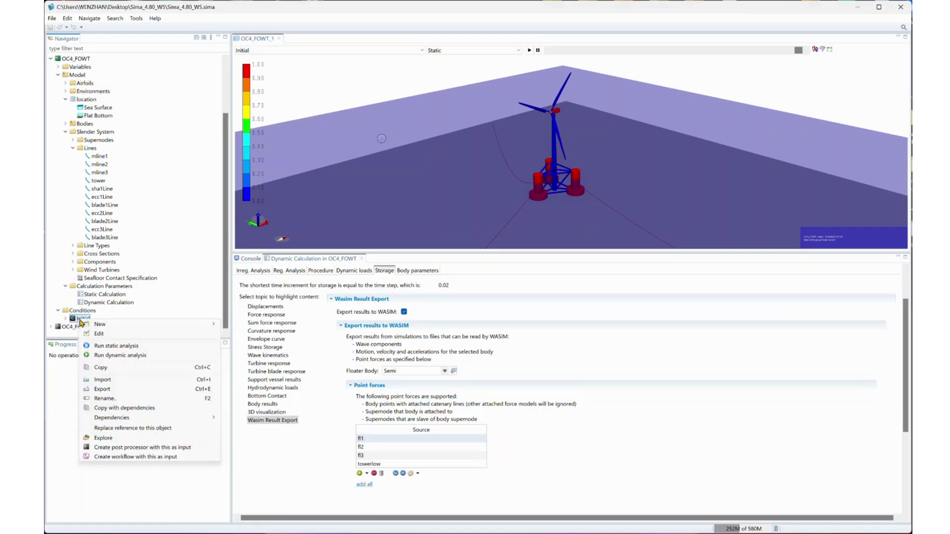
click(128, 439)
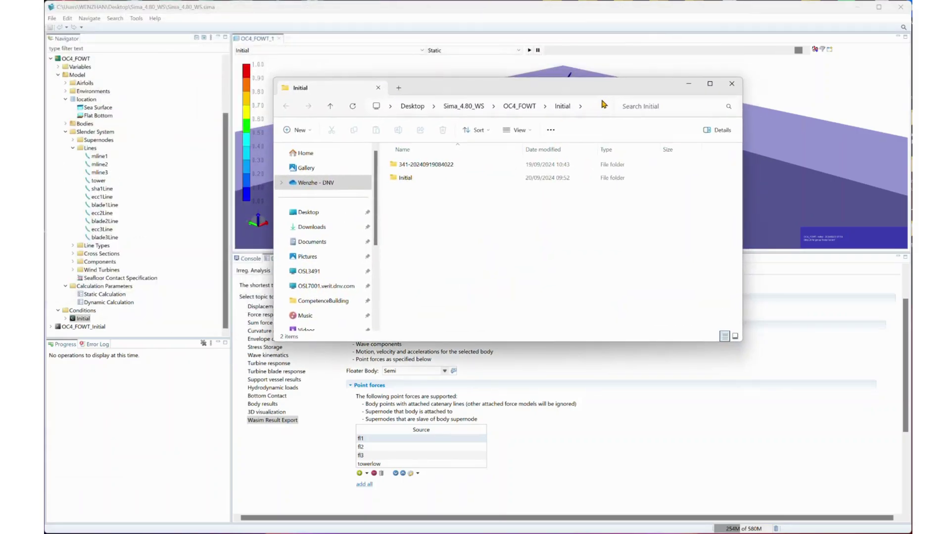
double_click(421, 165)
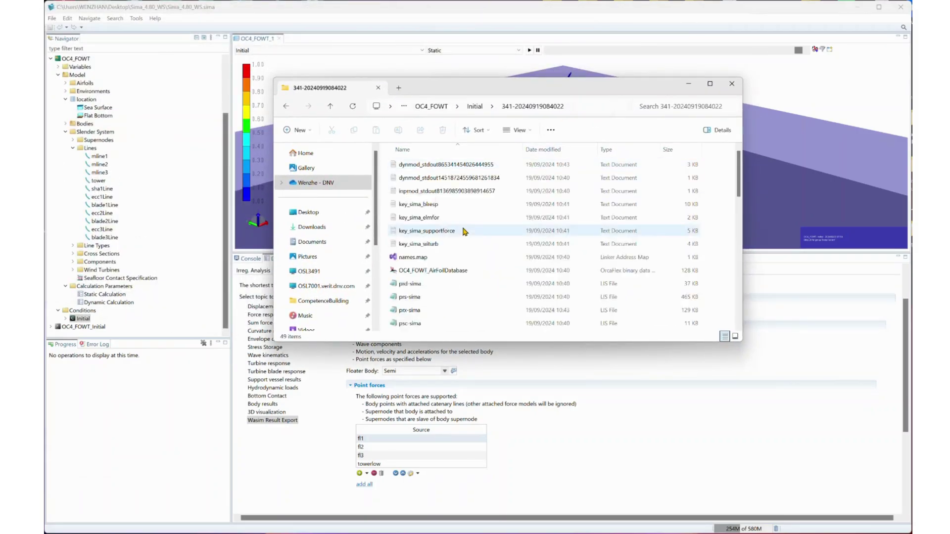
scroll(445, 218, down, 3)
scroll(452, 257, up, 3)
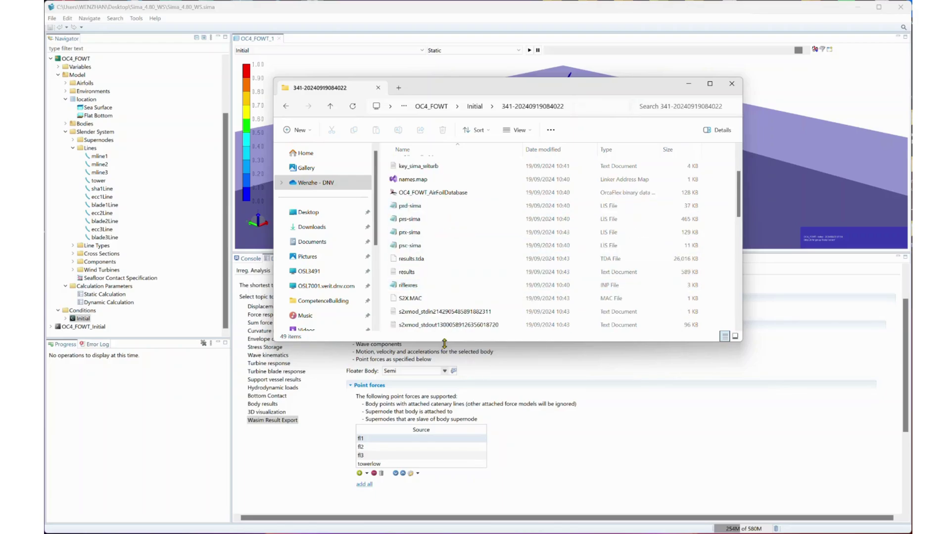
drag(446, 342, 450, 456)
scroll(457, 399, down, 3)
scroll(460, 347, up, 1)
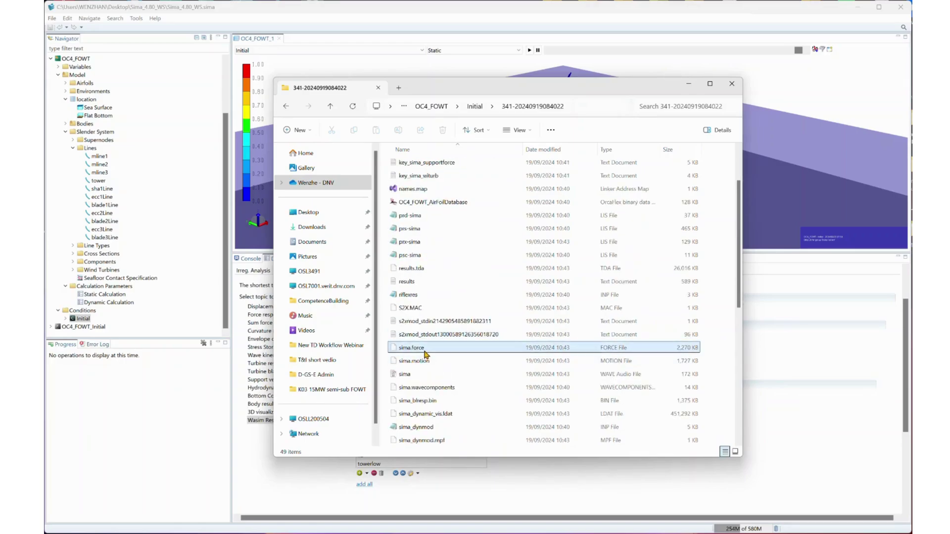
click(423, 348)
ctrl+click(441, 363)
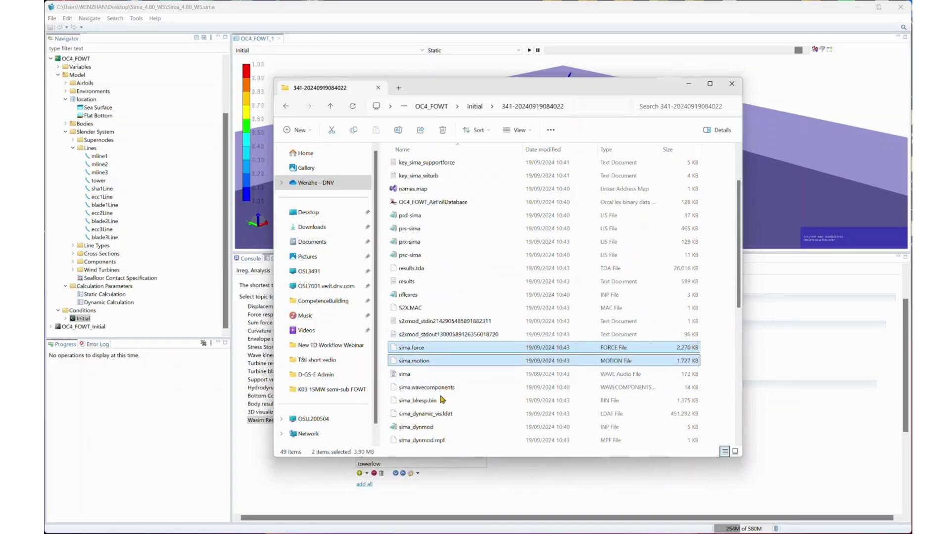
ctrl+click(443, 389)
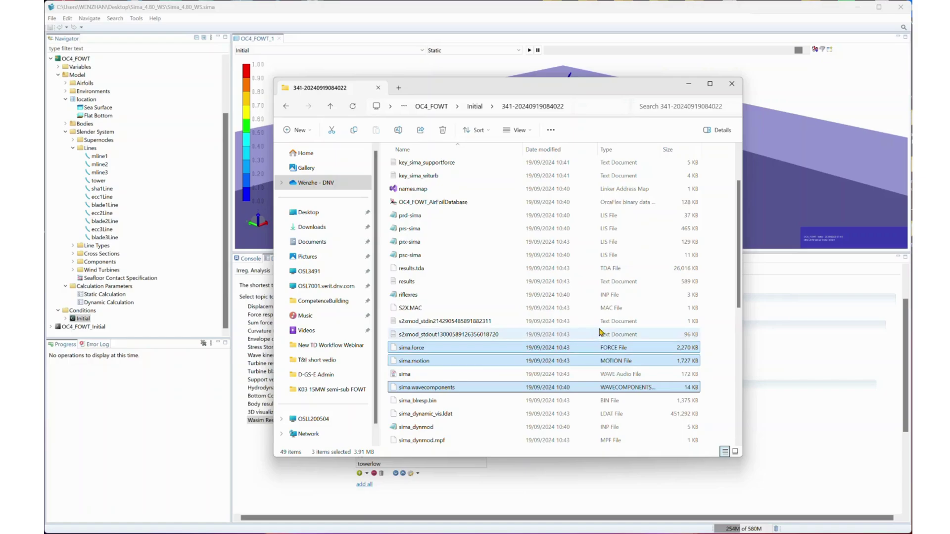
click(192, 382)
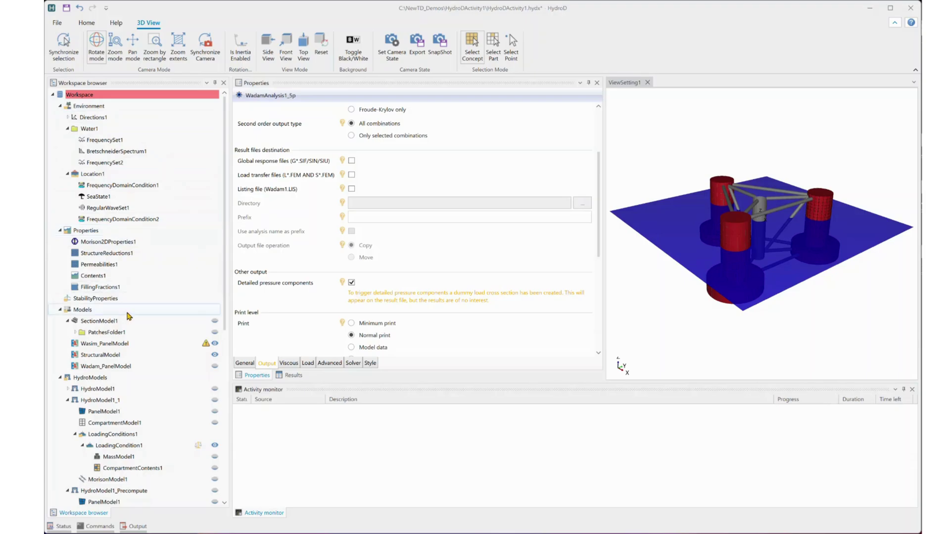
Select WadamAnalysis1_5p under Analyses and scroll its Output properties to the Wamit, Poten and Force options.
scroll(127, 316, down, 3)
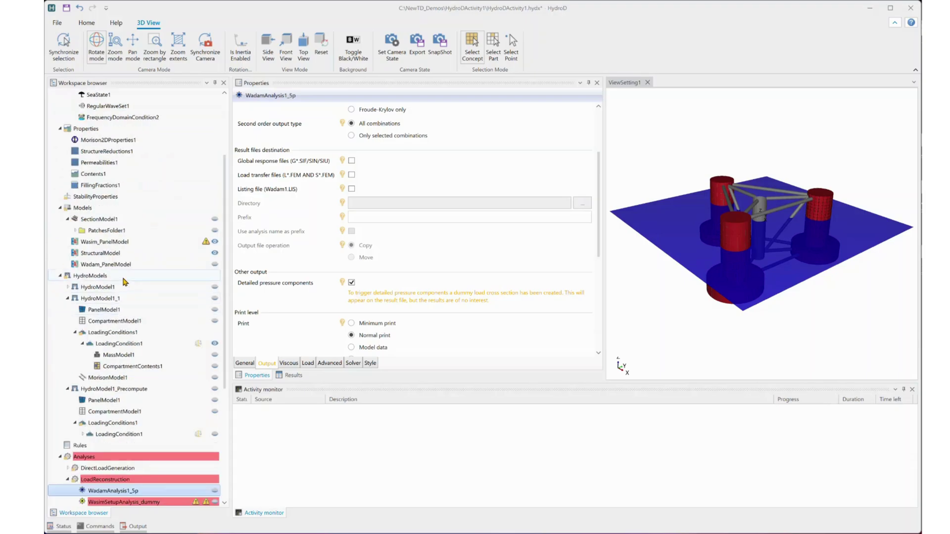
scroll(124, 282, down, 1)
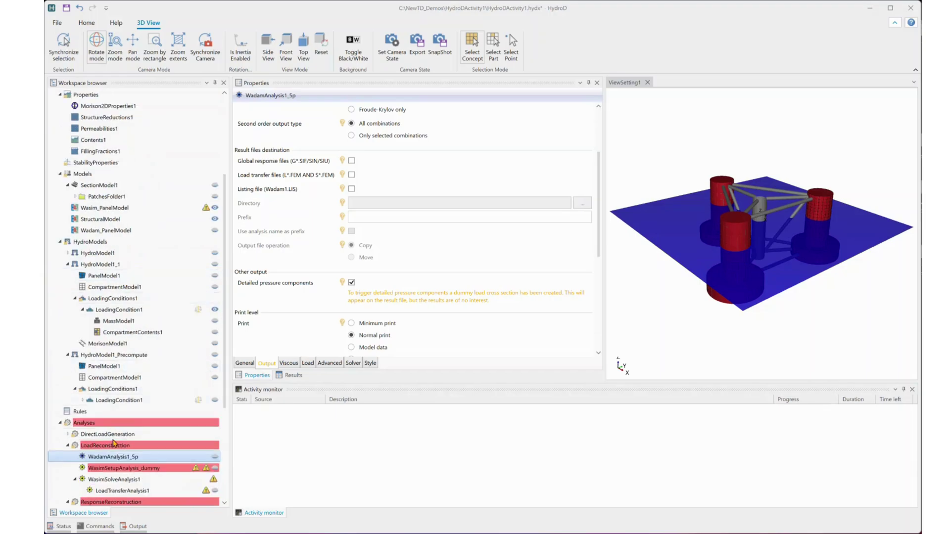
click(115, 458)
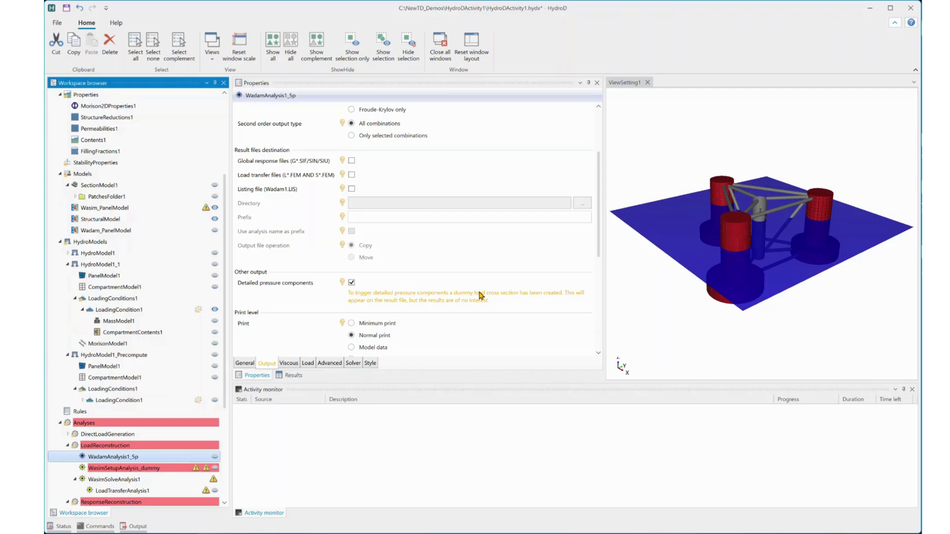
scroll(486, 333, down, 3)
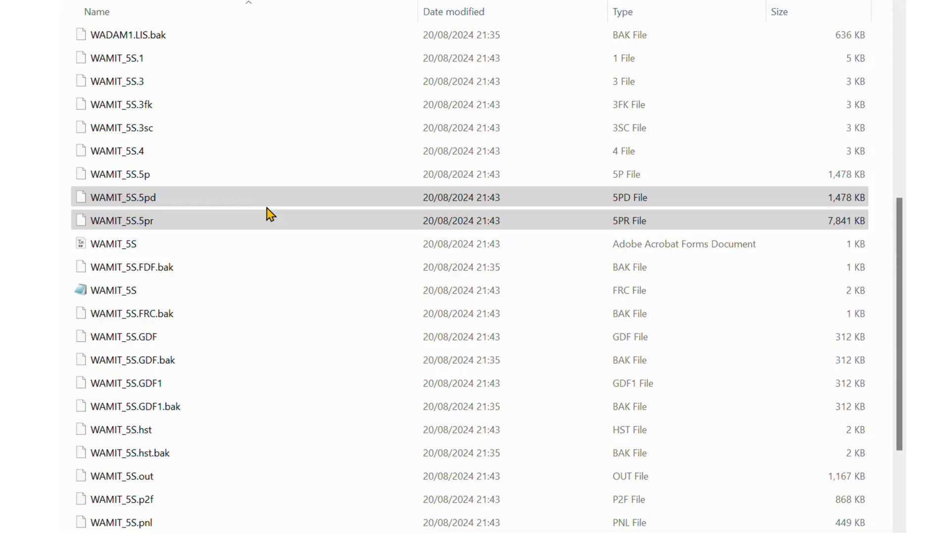
Select both WAMIT_5S.GDF and WAMIT_5S.pnl in the WAMIT_5S output file list.
click(161, 224)
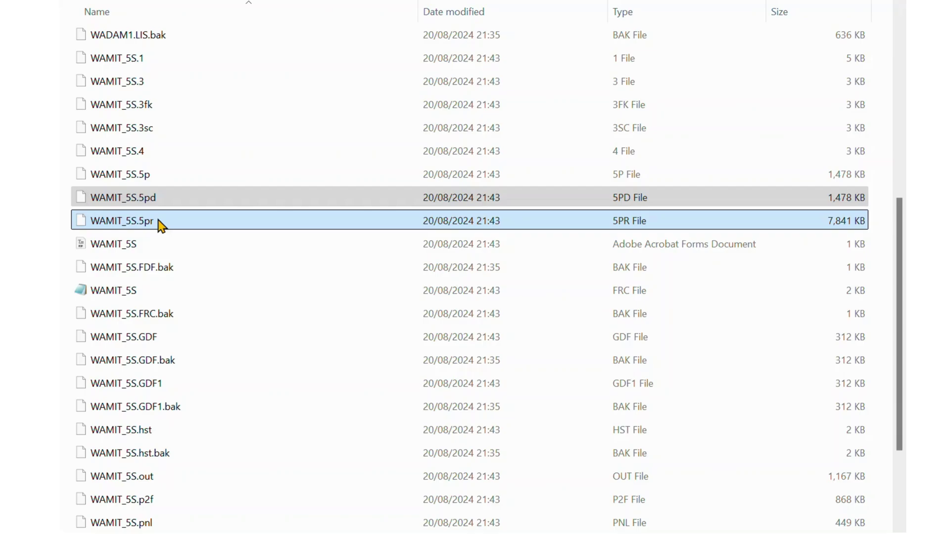
click(191, 338)
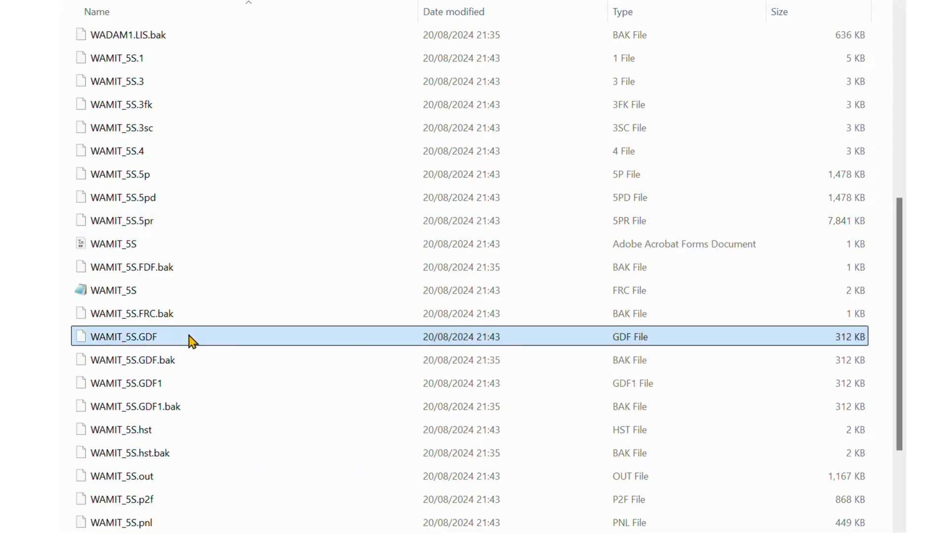
scroll(249, 374, down, 1)
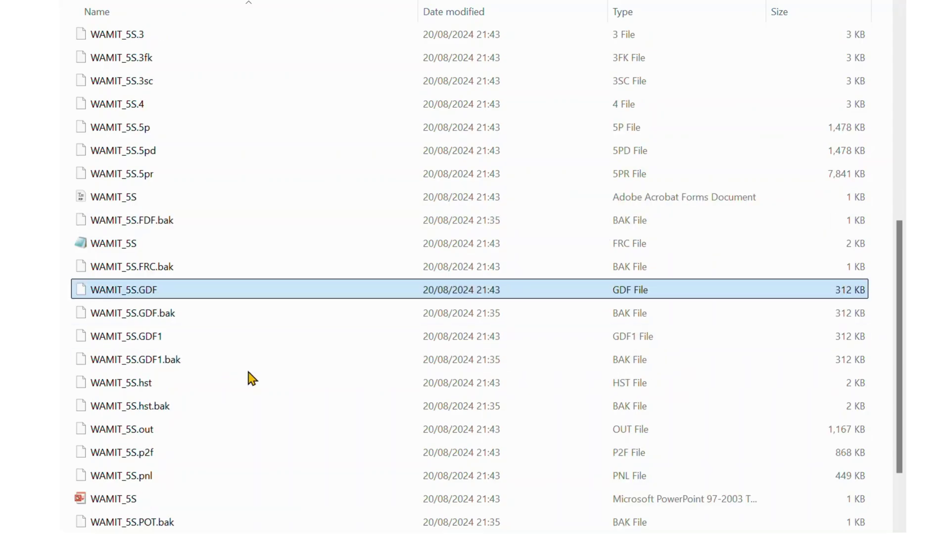
ctrl+click(216, 478)
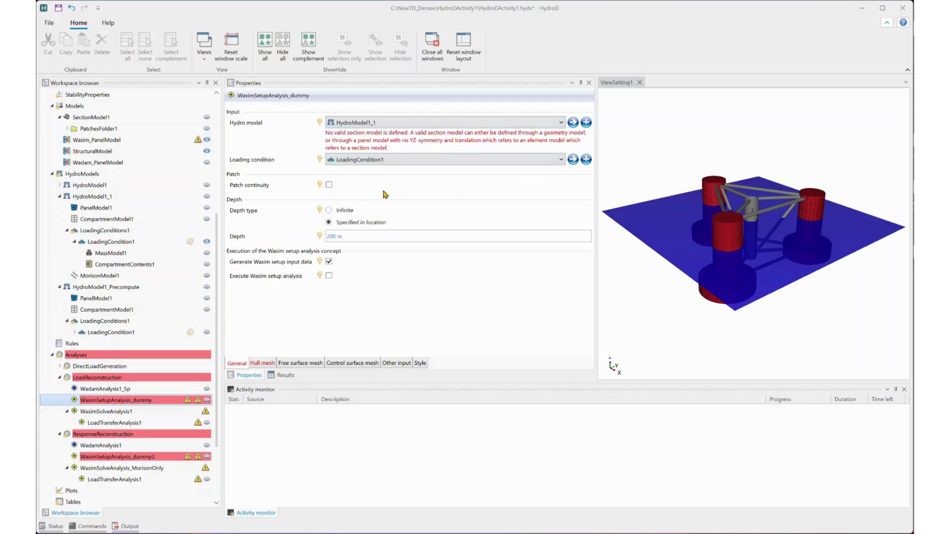
Step down from WasimSetupAnalysis_dummy to WasimSolveAnalysis1 to view its properties and wave-elevation chart.
key(Down)
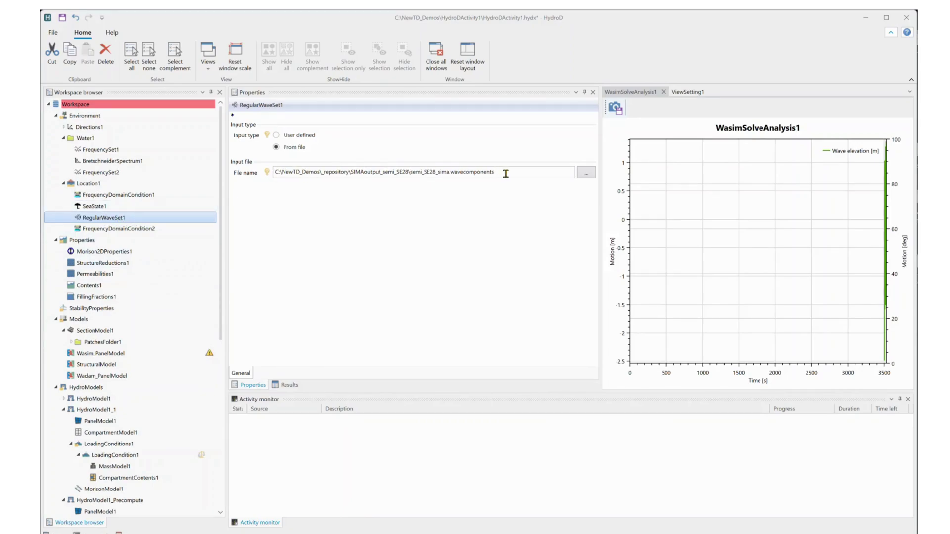
Review WasimSolveAnalysis1's General properties, then its Other input extra parameters and auxiliary Sima forces.
scroll(148, 405, down, 4)
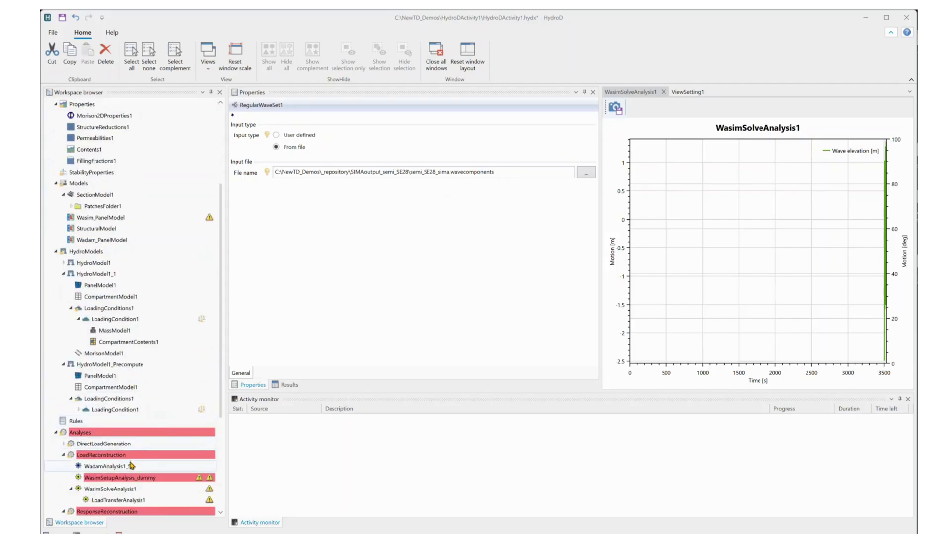
click(129, 491)
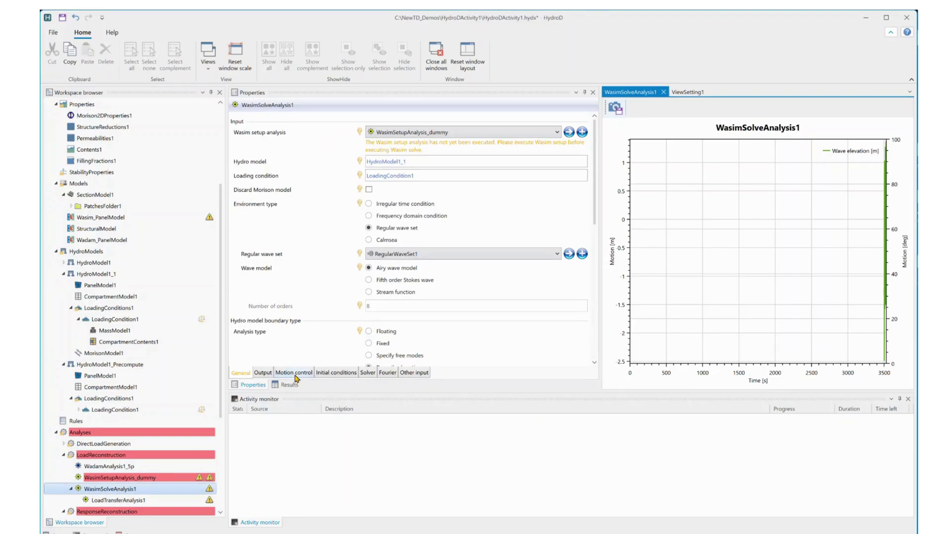
scroll(412, 358, down, 1)
scroll(416, 354, down, 2)
scroll(442, 329, down, 2)
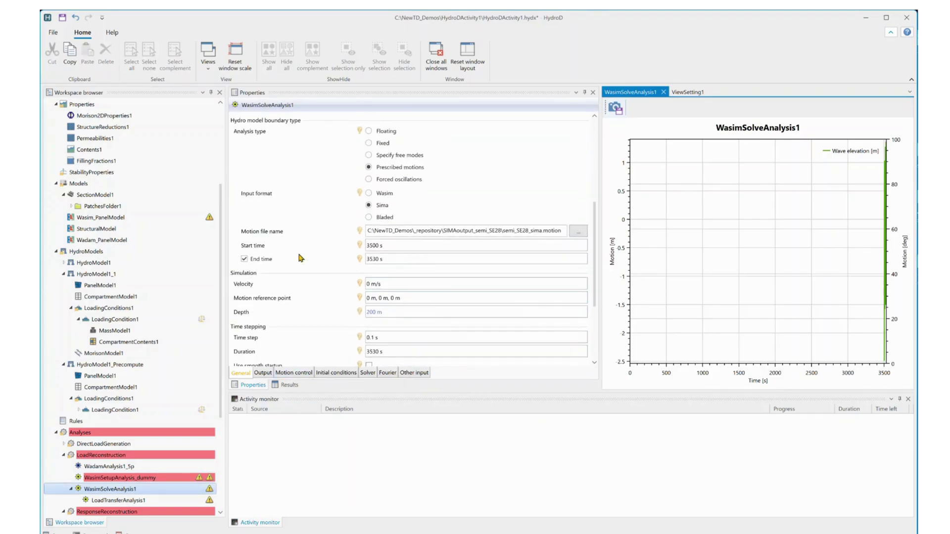
scroll(319, 262, up, 2)
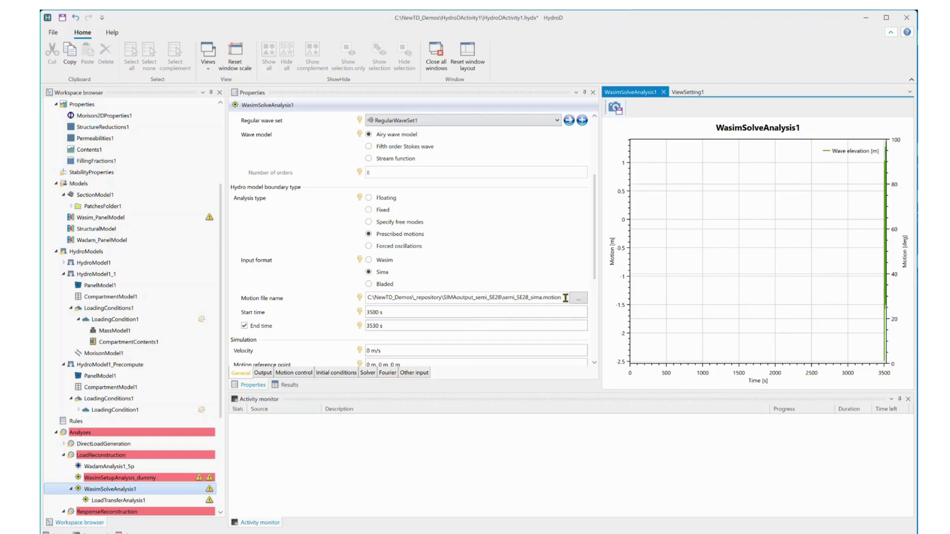
click(414, 376)
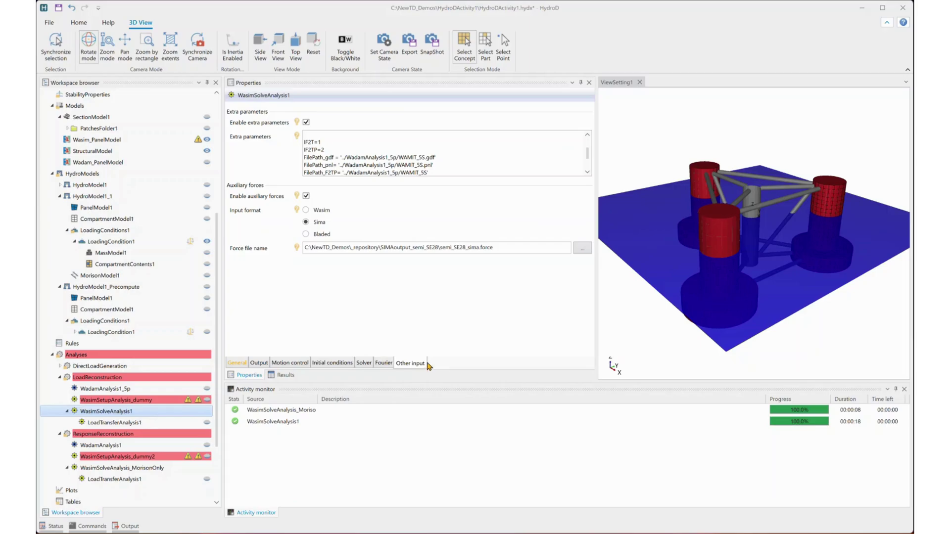
click(352, 147)
key(ctrl+a)
scroll(352, 147, down, 2)
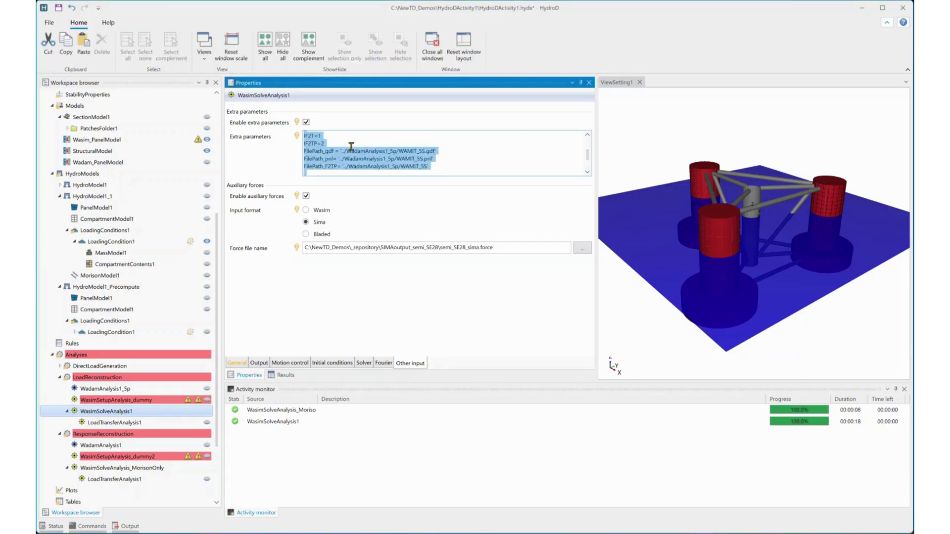
click(337, 134)
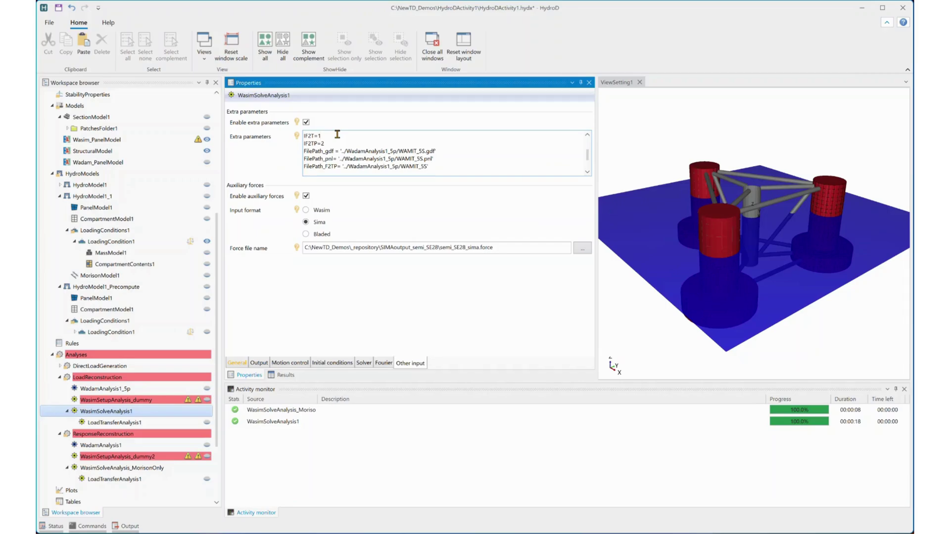
key(Down)
key(Down)
key(Down)
key(Down)
key(Down)
key(Down)
key(Down)
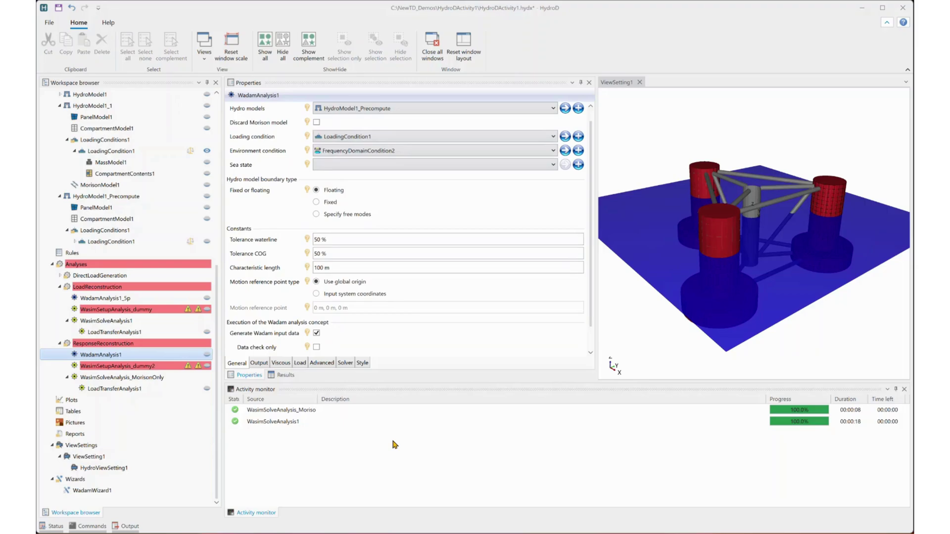
Select HydroModel1_Precompute to display its coordinate system and stability rule properties.
click(131, 197)
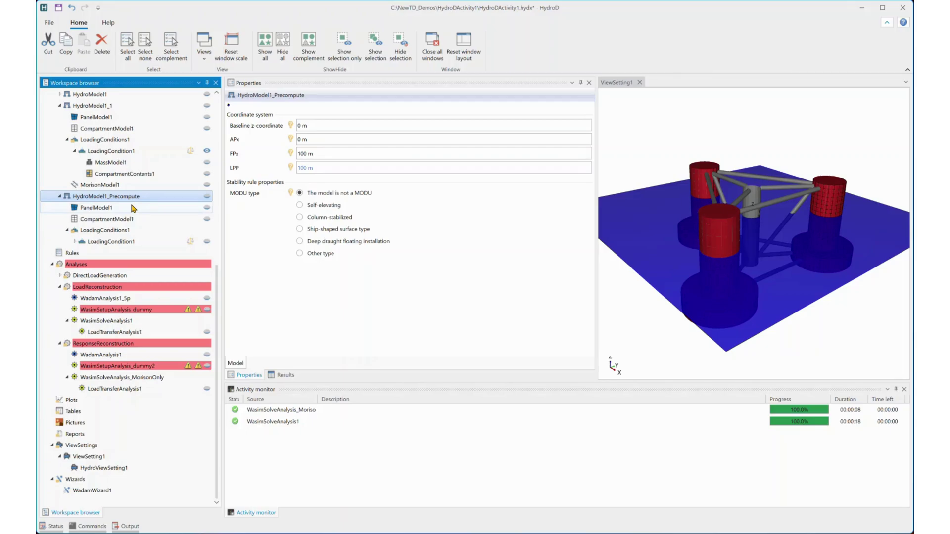
Move from LoadTransferAnalysis1 to WasimSolveAnalysis_MorisonOnly to view its settings and wave elevation plot.
click(114, 389)
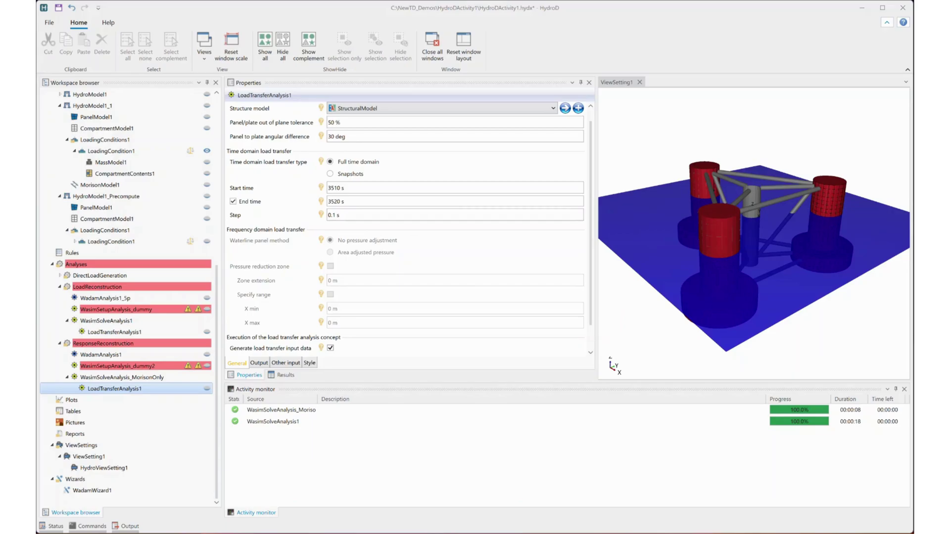
key(Up)
key(Up)
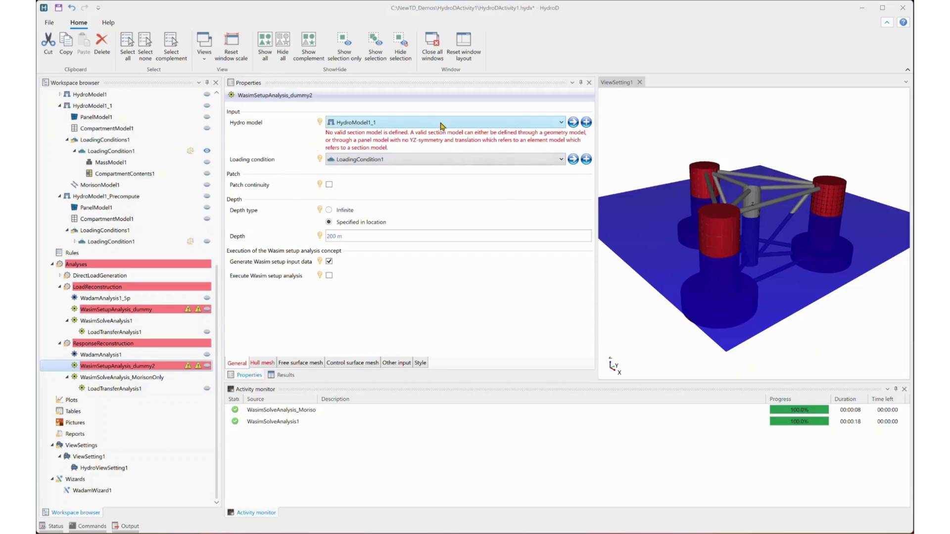
key(Down)
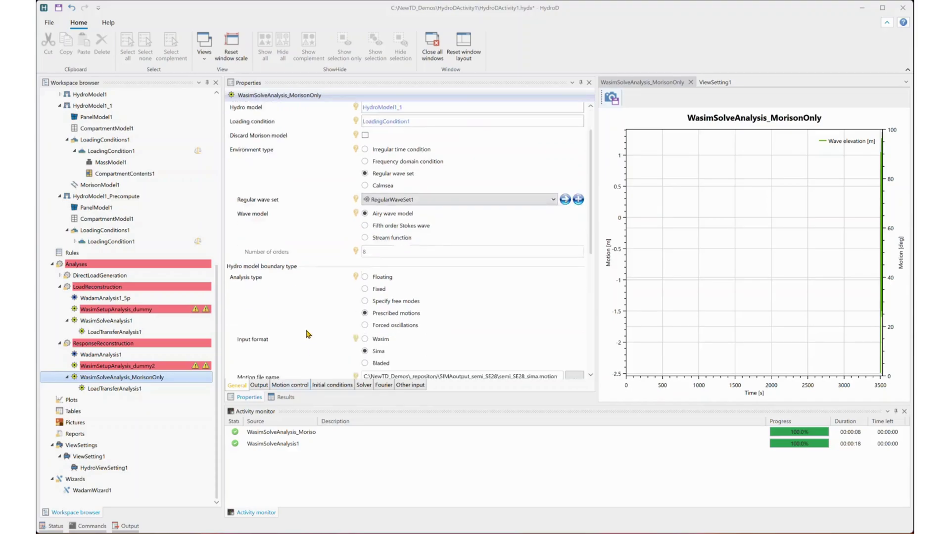
Show the Other input extra parameters and highlight the IF2T=0 and MorisonLoadOnly=.true. lines.
scroll(307, 335, down, 2)
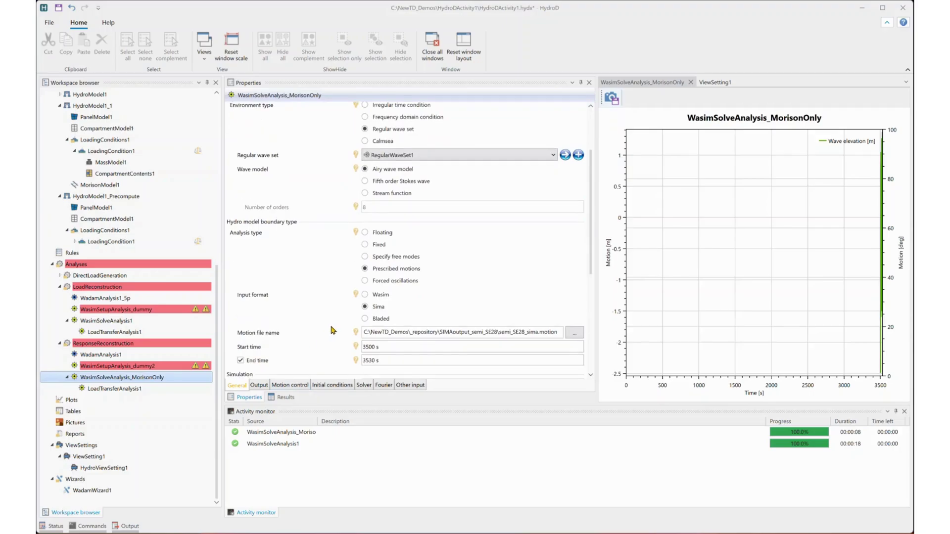
scroll(331, 330, down, 1)
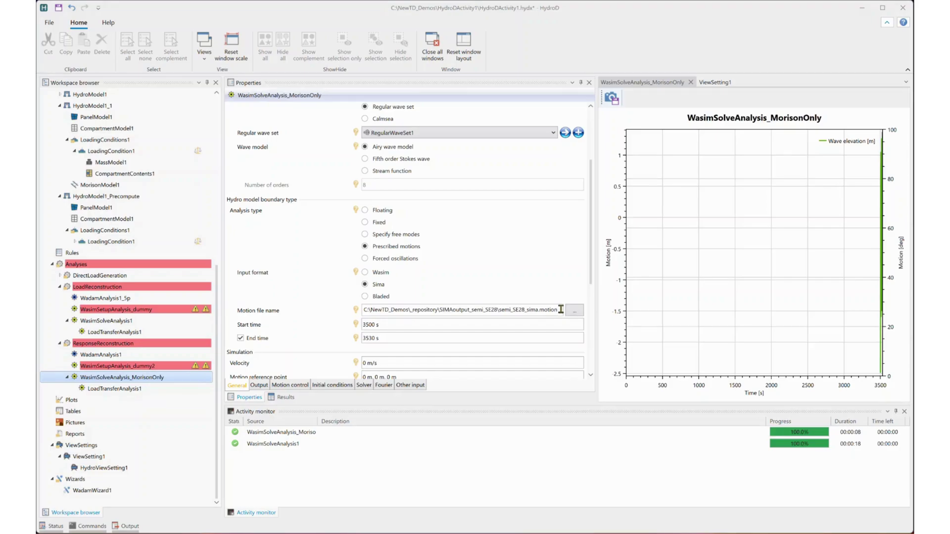
click(411, 386)
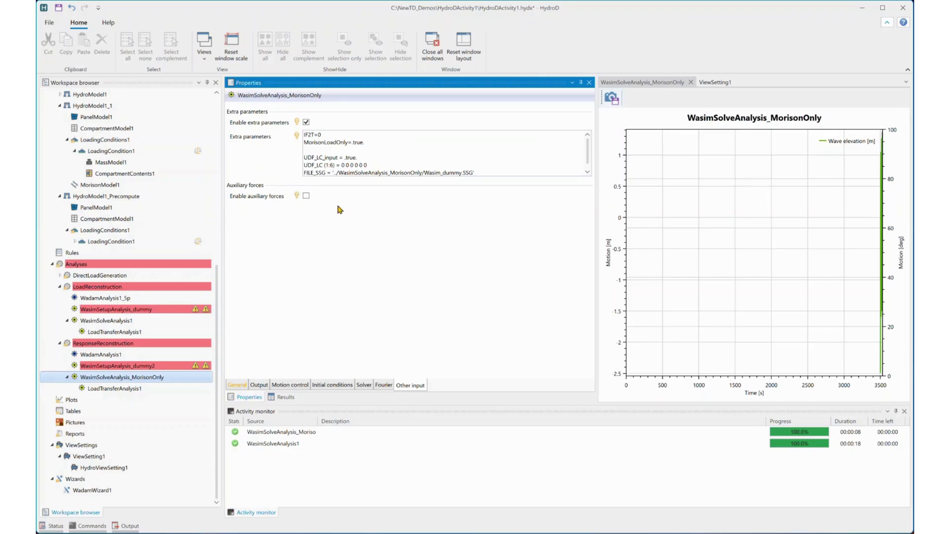
click(370, 143)
click(370, 144)
drag(366, 142, 304, 135)
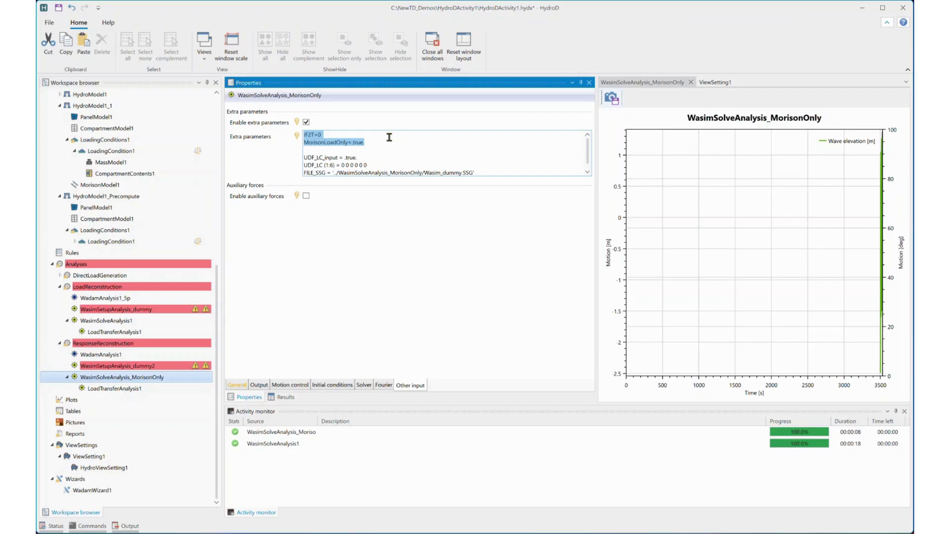
click(381, 533)
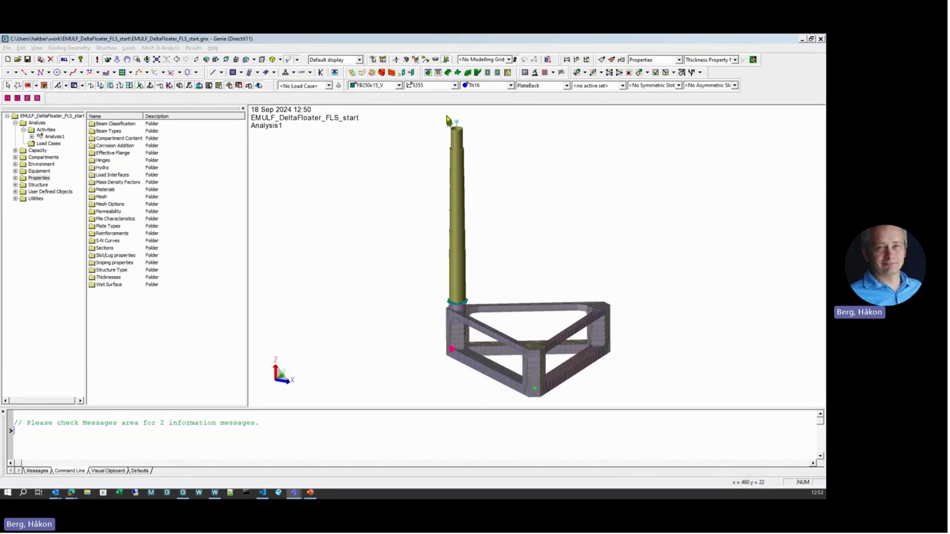
Display the model as Mesh - All, then zoom and orbit around the refined column joint mesh.
mouse_move(456, 124)
click(359, 61)
click(337, 89)
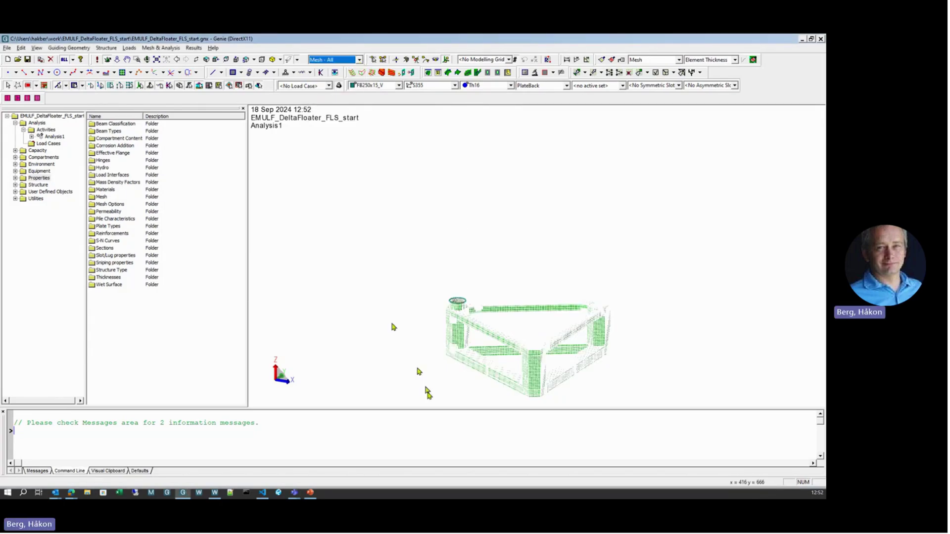
scroll(502, 315, up, 10)
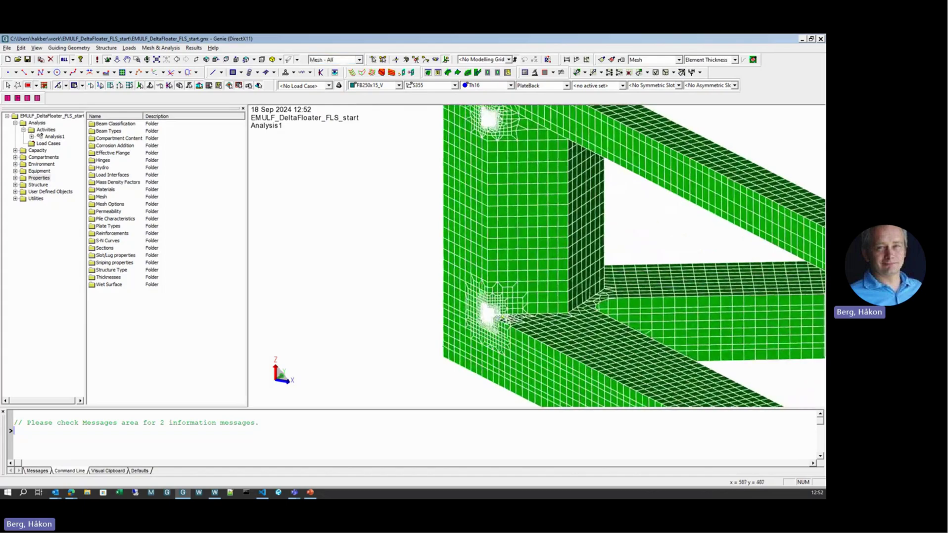
scroll(501, 317, up, 10)
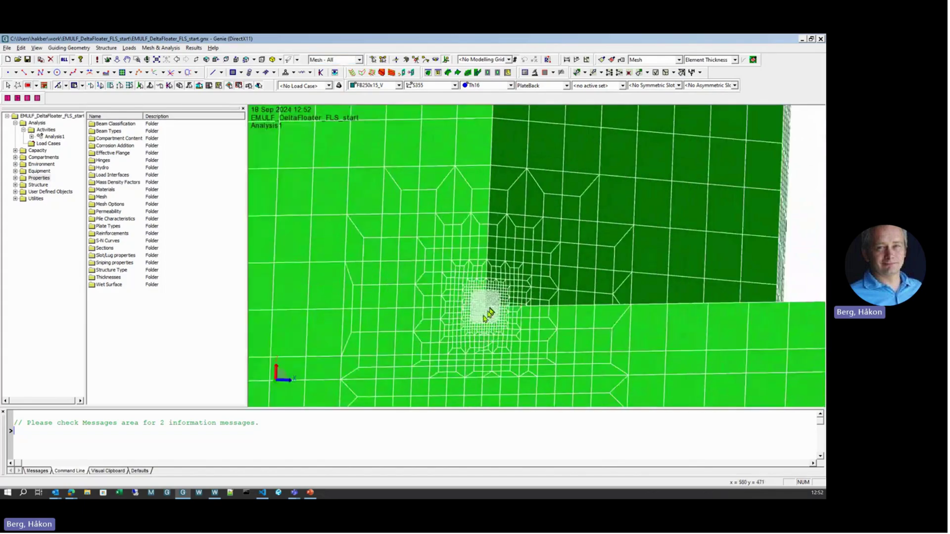
middle_drag(484, 325, 455, 334)
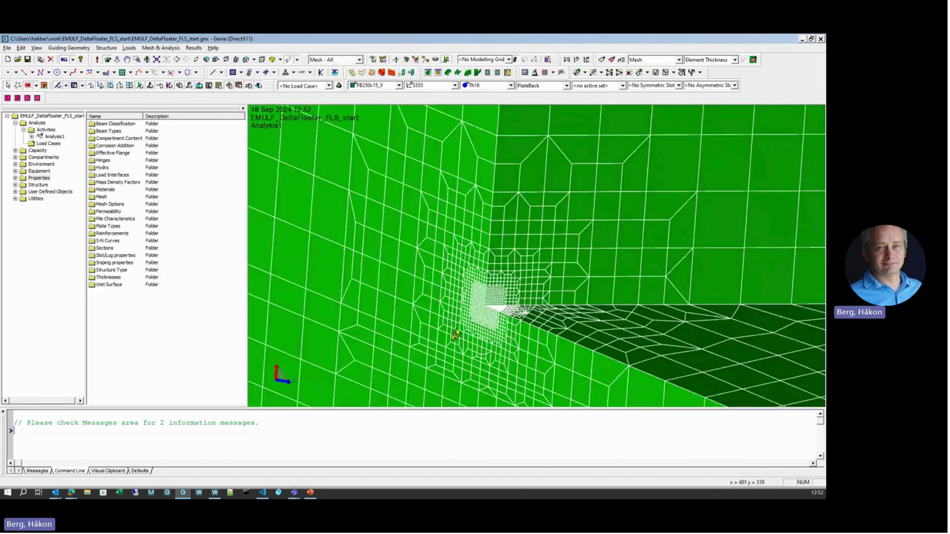
scroll(456, 335, down, 15)
click(360, 60)
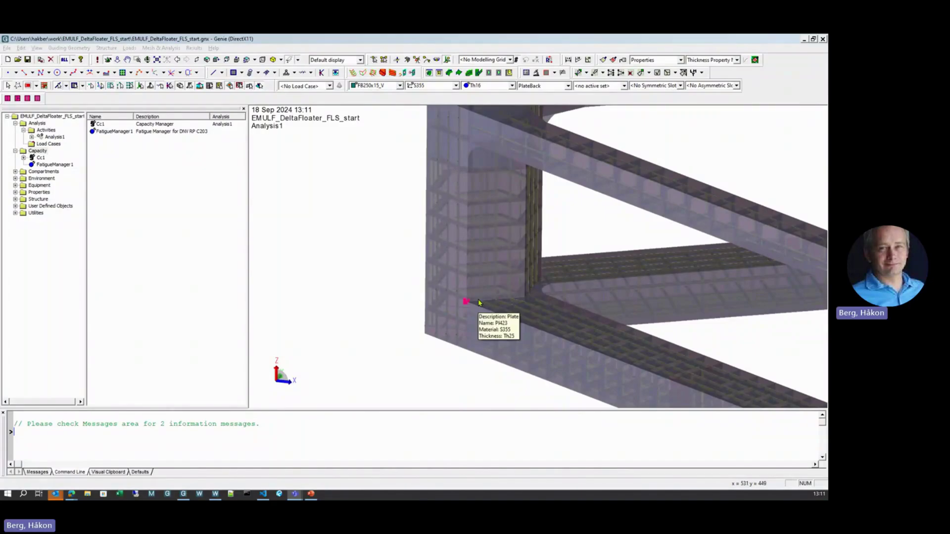
Inspect the fatigue hot spot's settings and close them without changes.
scroll(460, 303, up, 6)
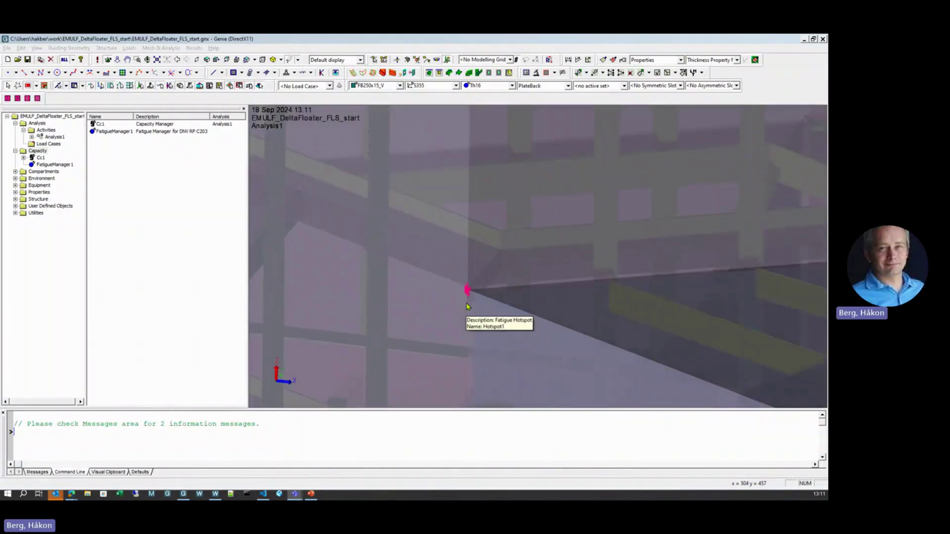
scroll(468, 299, up, 3)
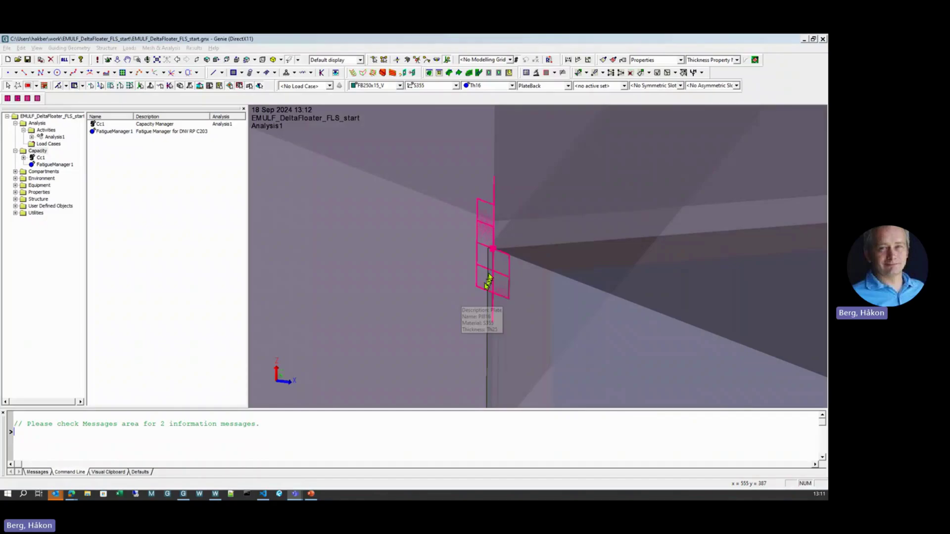
right_click(493, 263)
click(503, 269)
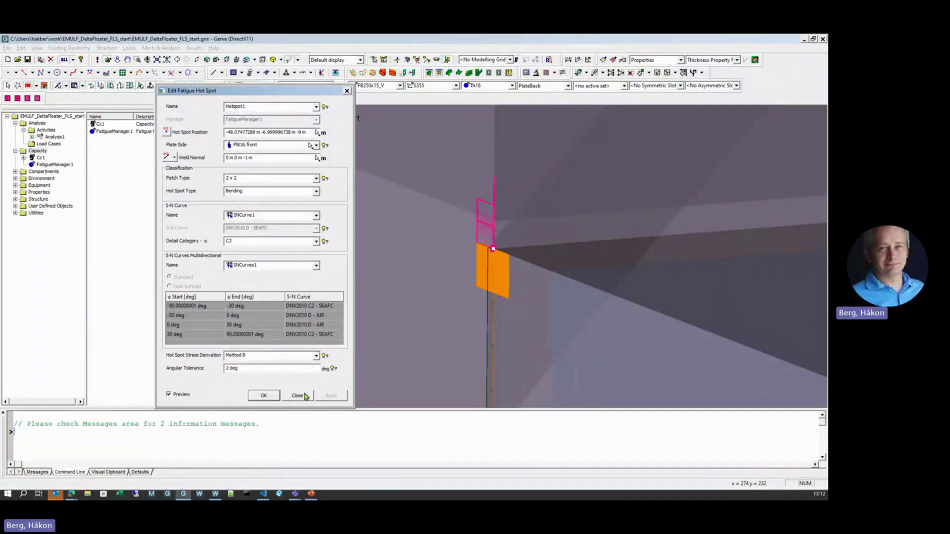
click(298, 396)
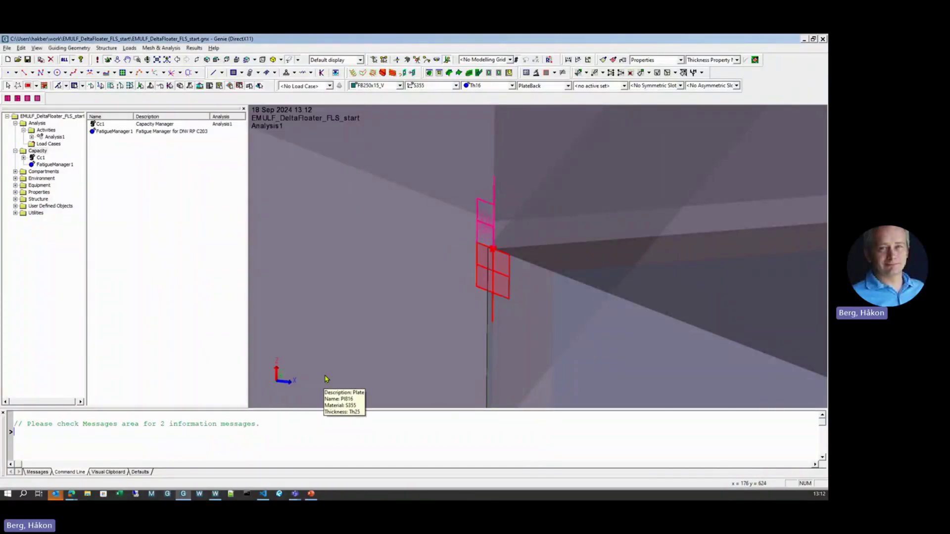
Switch the display configuration to Capacity Models and orbit to see the whole mesh.
scroll(542, 297, down, 5)
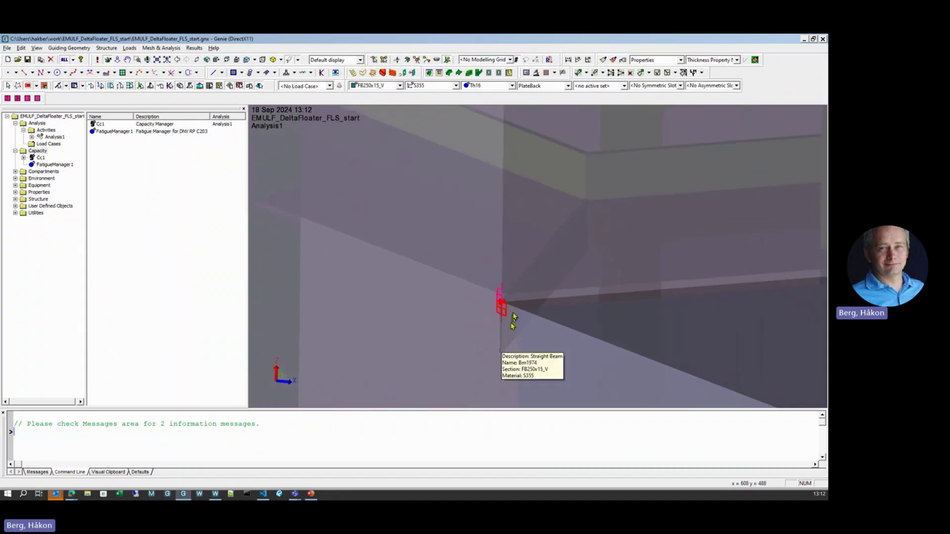
scroll(505, 311, down, 3)
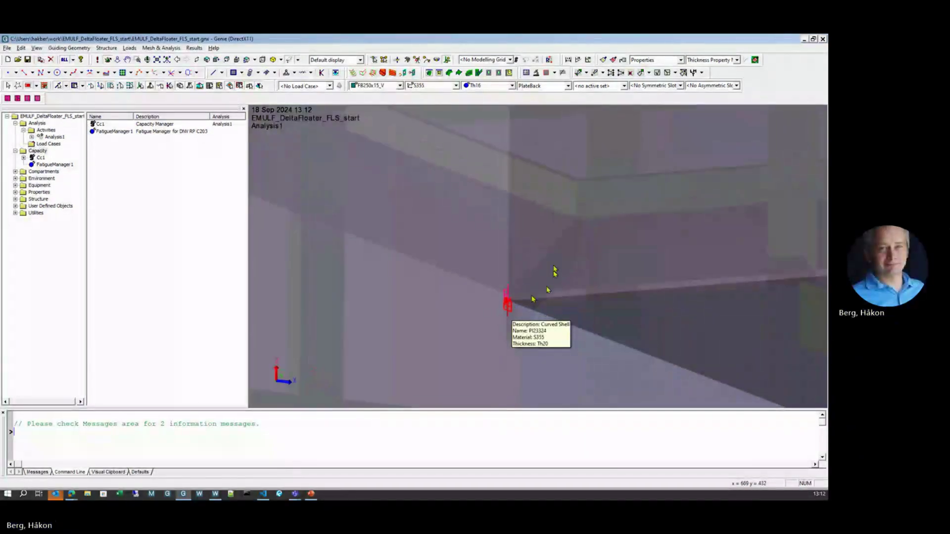
scroll(502, 311, down, 3)
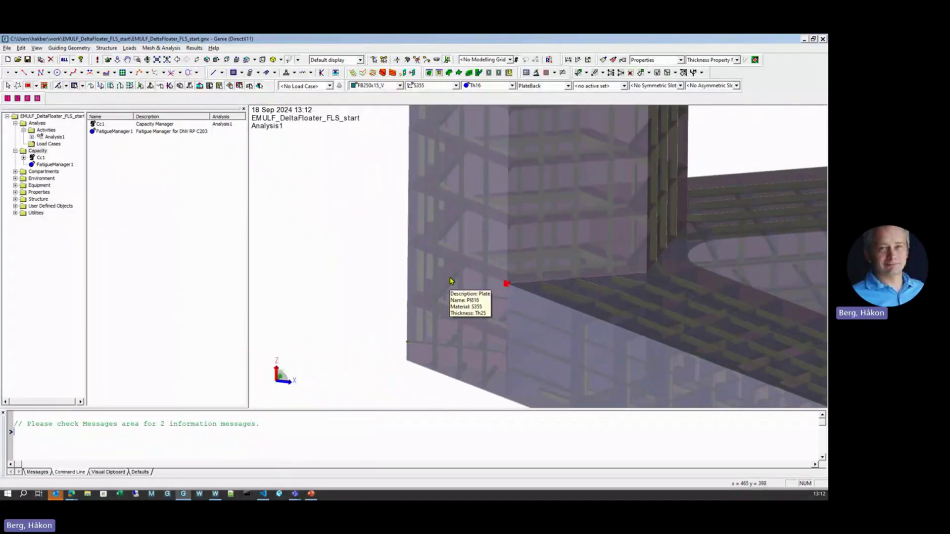
click(361, 60)
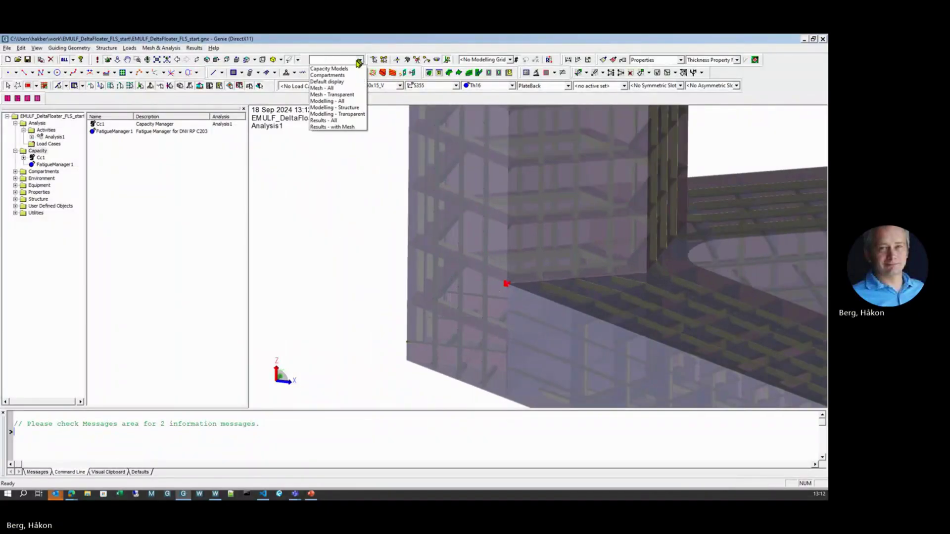
click(349, 69)
right_drag(324, 286, 294, 363)
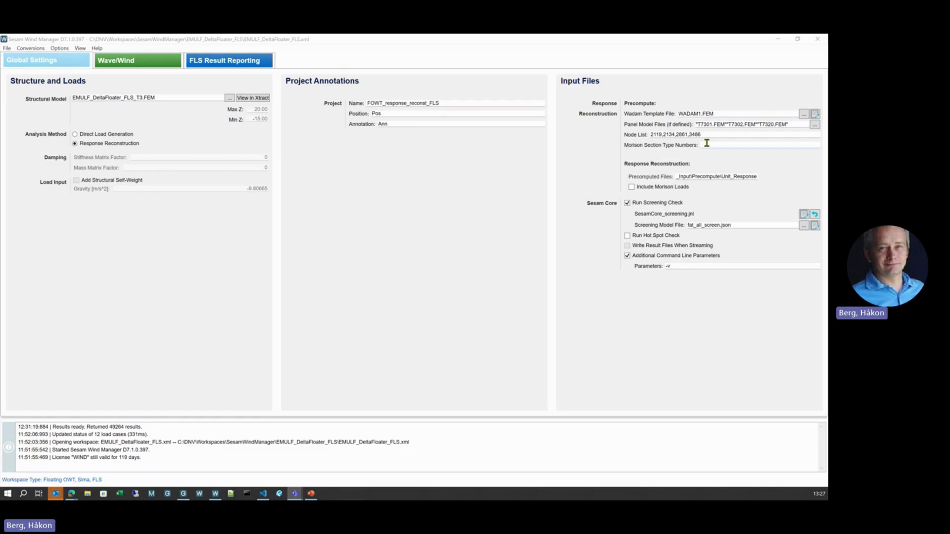
Review the DLC1 wave/wind load case, then bring up the FLS Result Reporting page.
click(127, 61)
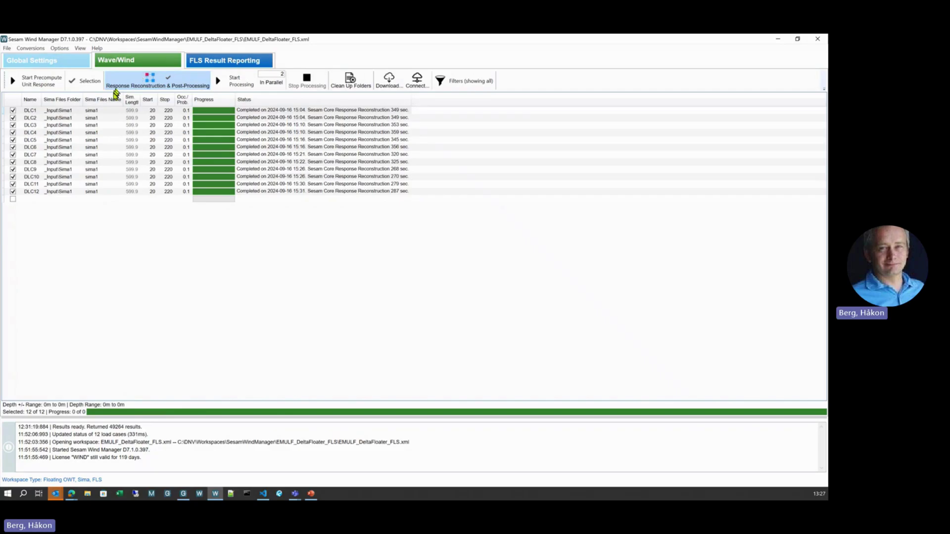
click(110, 111)
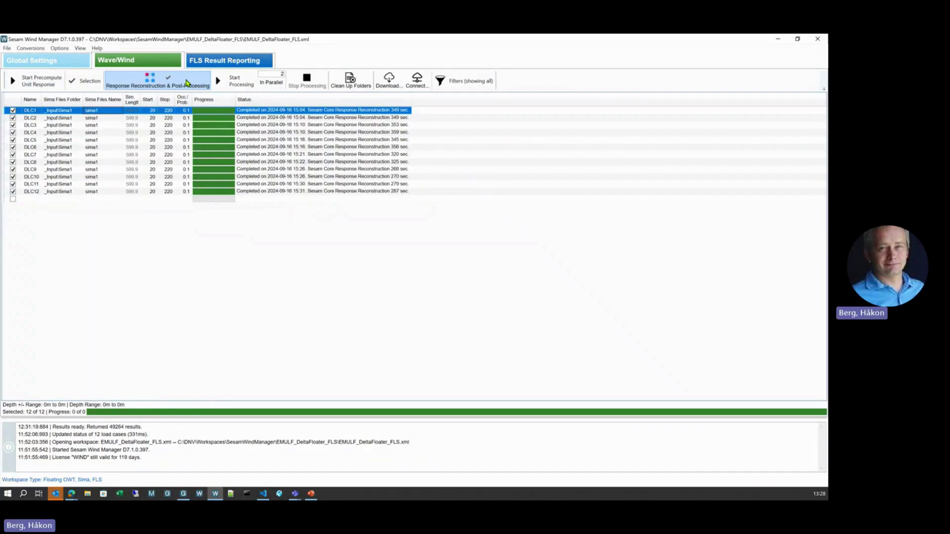
click(56, 61)
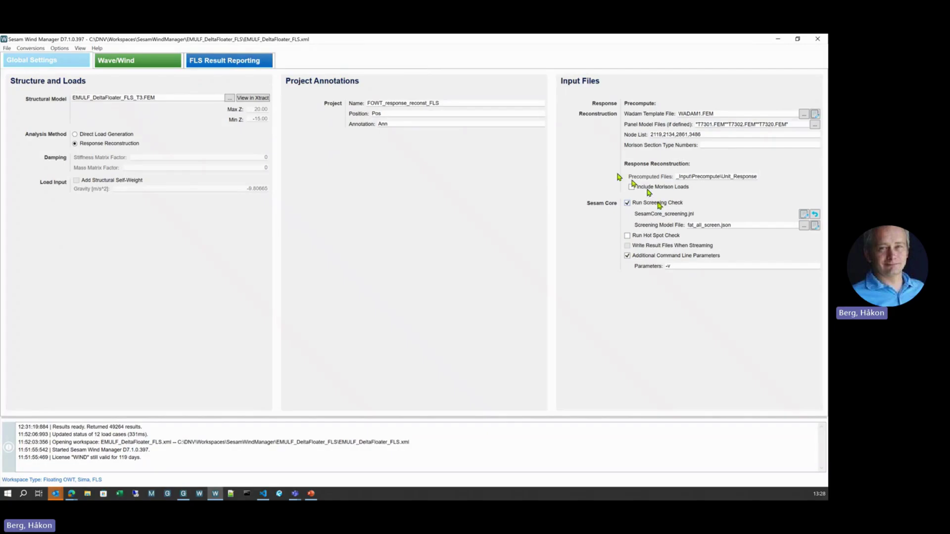
click(212, 64)
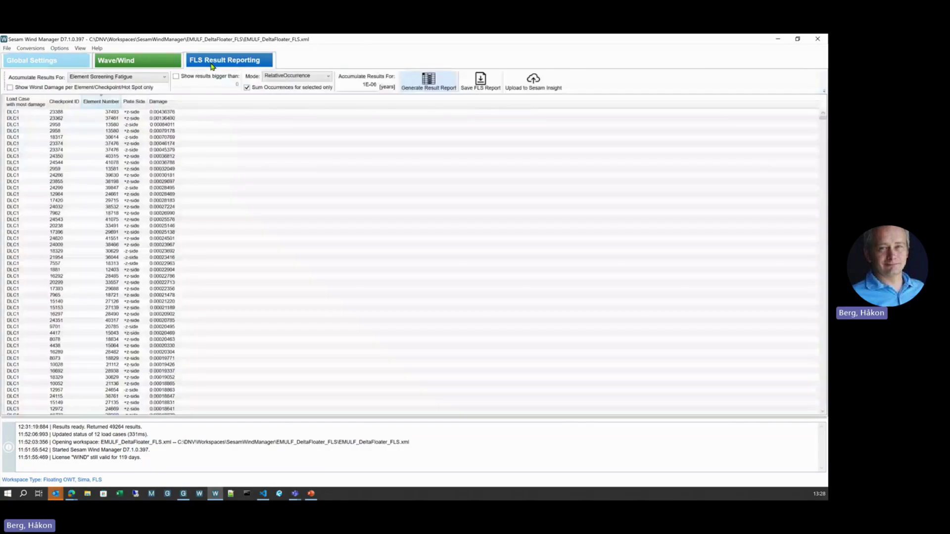
Generate the fatigue result report, accumulating results for Element Screening Fatigue.
click(431, 83)
click(129, 79)
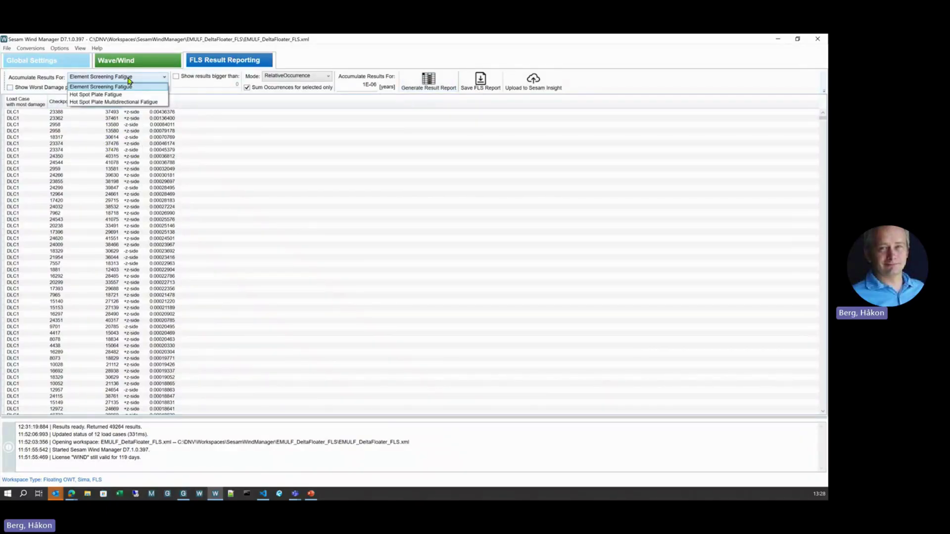
click(128, 79)
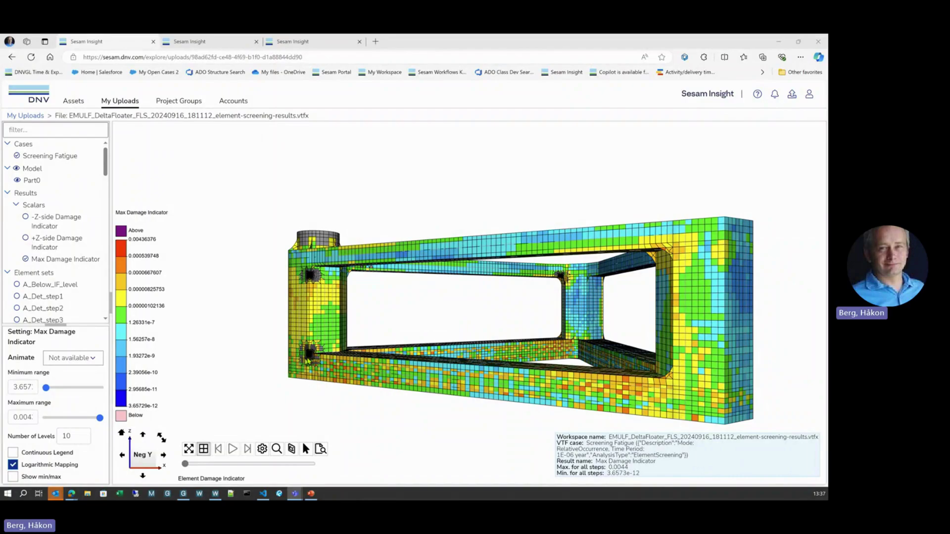
Zoom into the lower-left corner junction and orbit to look along the plate junction.
scroll(307, 360, up, 5)
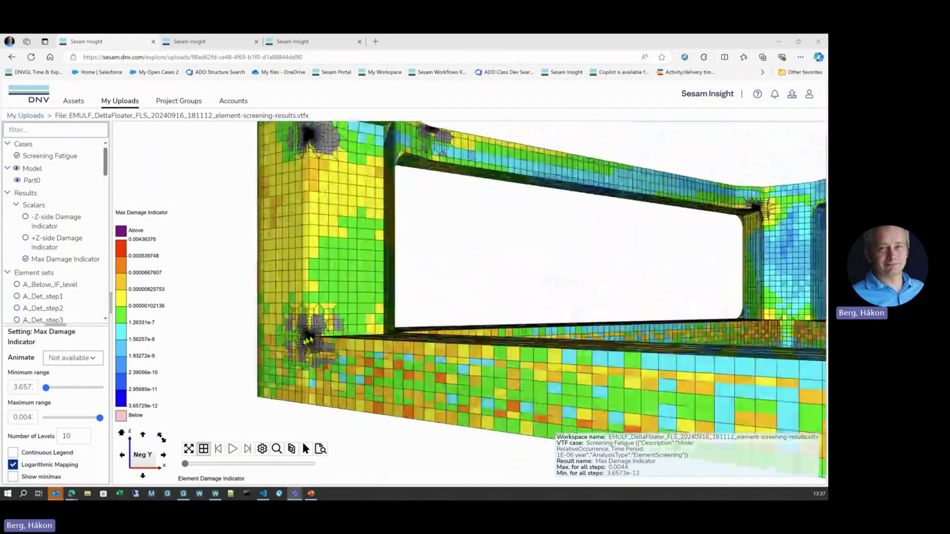
scroll(308, 339, up, 6)
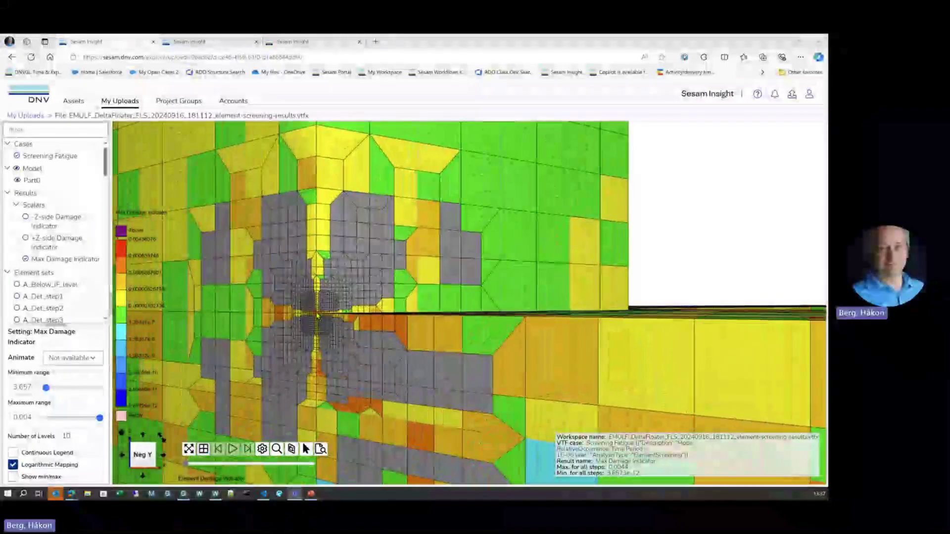
drag(317, 316, 348, 267)
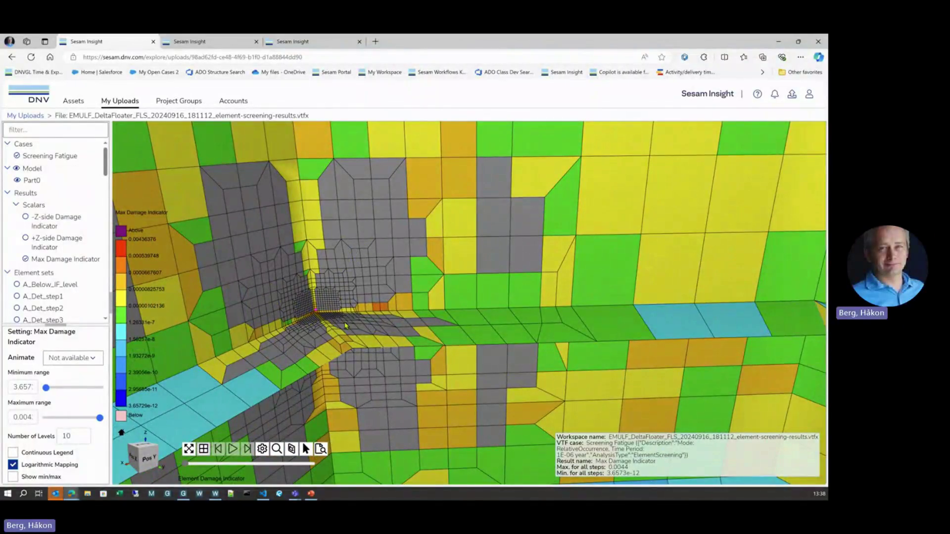
drag(345, 326, 546, 418)
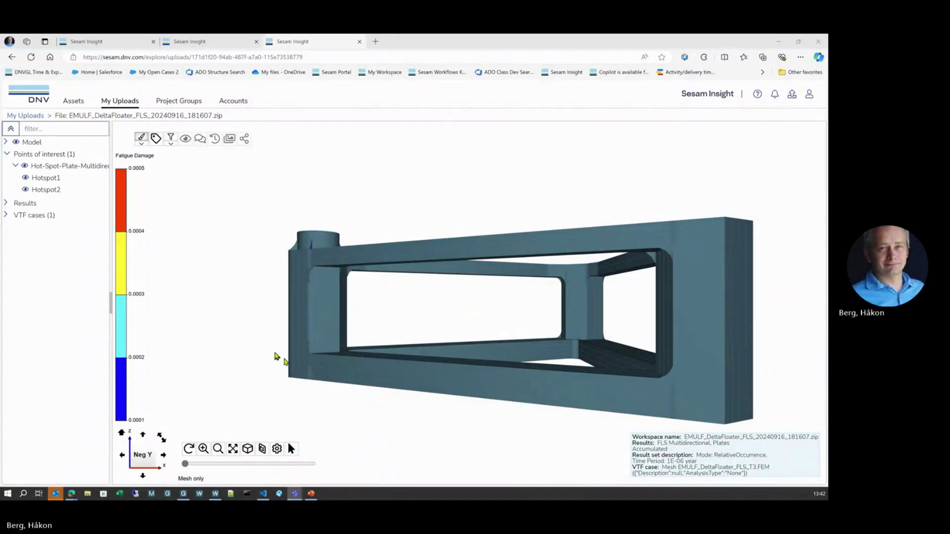
Zoom in on the red hotspot marker at the floater corner's plate junction.
scroll(286, 361, up, 10)
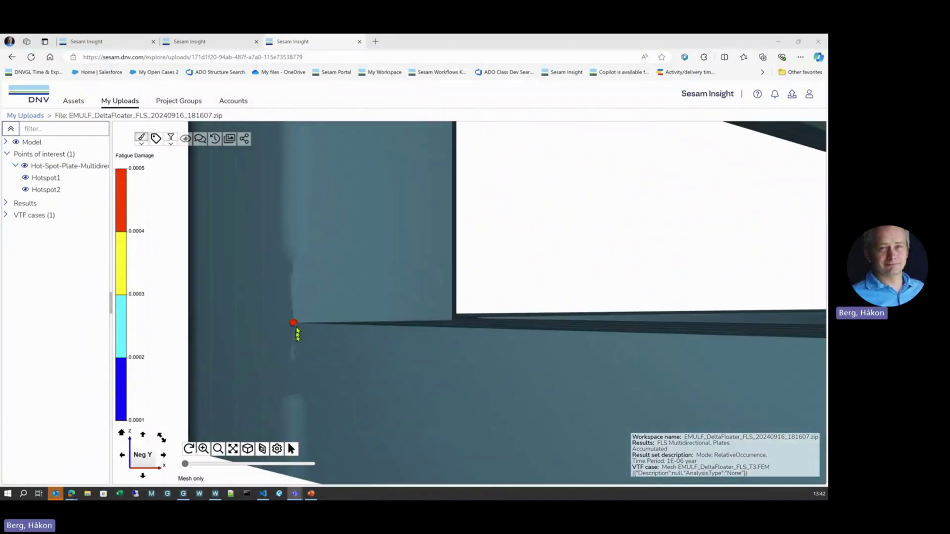
Show Hotspot1's details and widen the panel to read its 0.0001034 damage per plate side.
scroll(297, 334, up, 5)
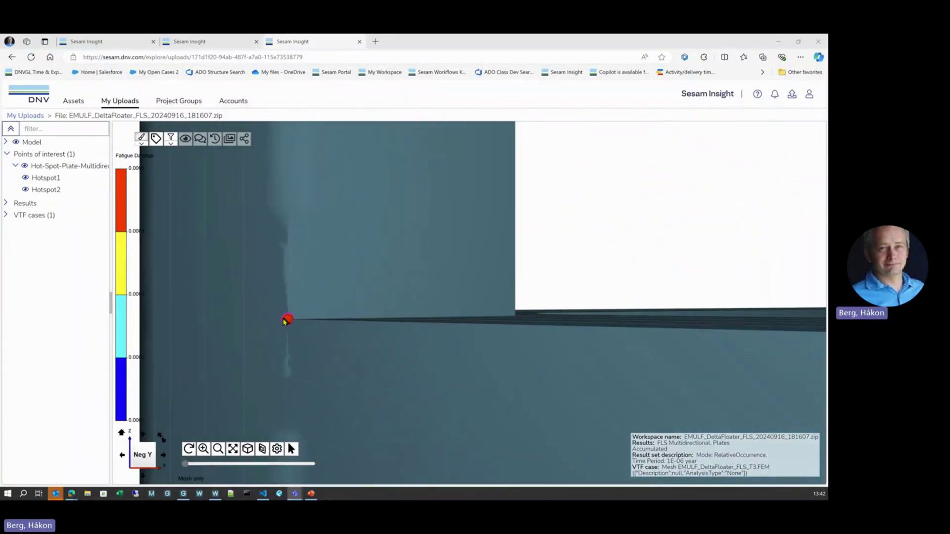
right_click(46, 181)
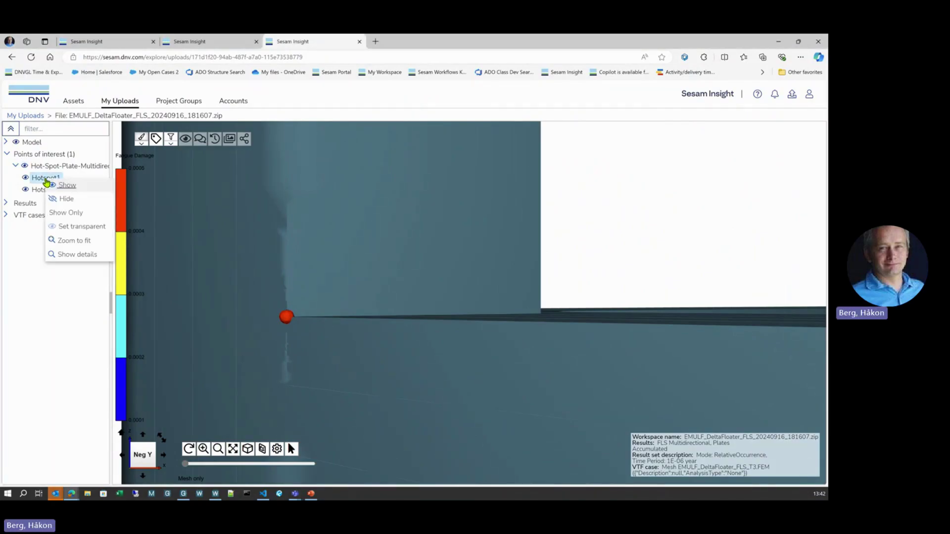
click(76, 255)
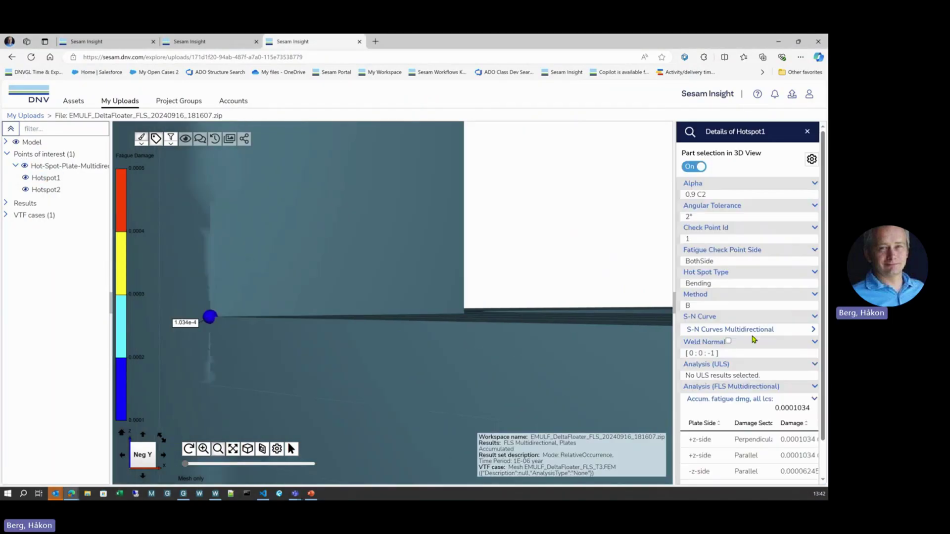
scroll(749, 391, down, 1)
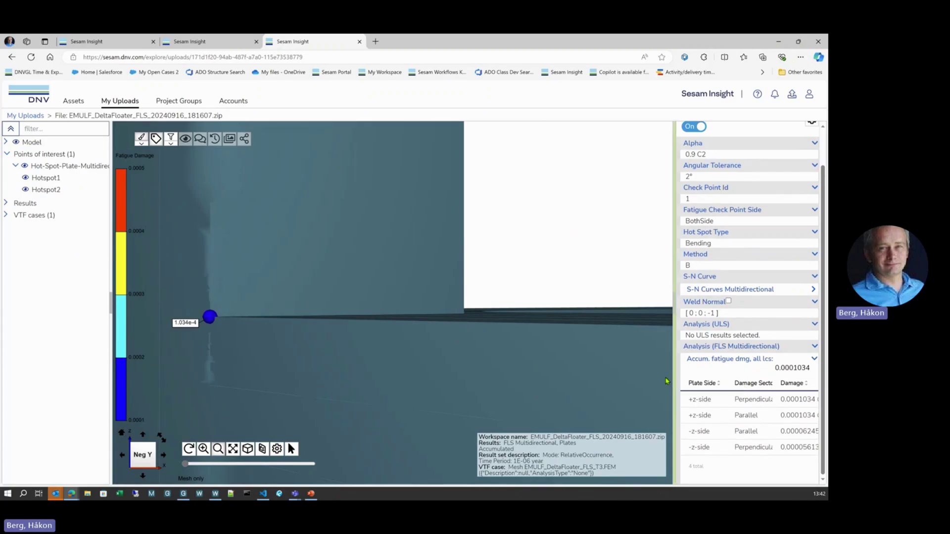
drag(666, 380, 599, 380)
mouse_move(808, 401)
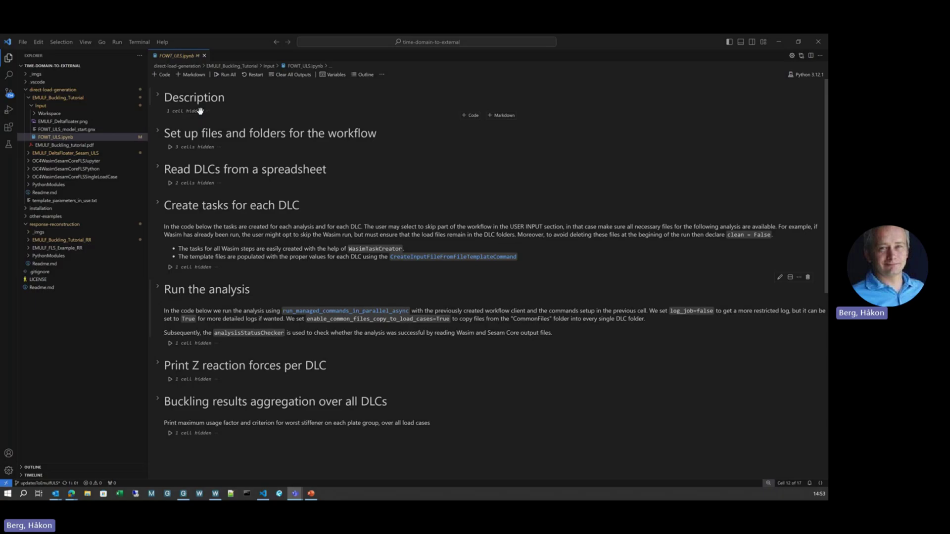
Expand the Description section to read it, then fold it again.
click(157, 98)
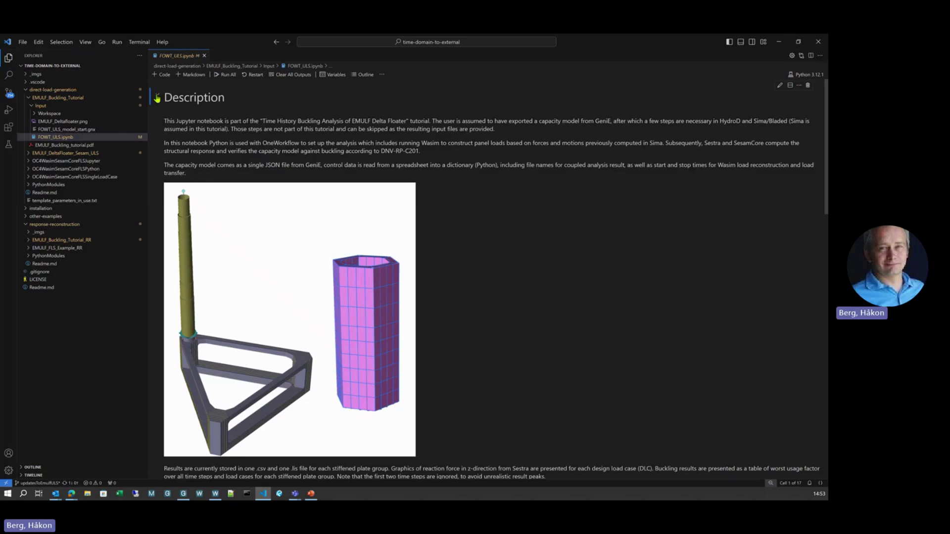
click(157, 98)
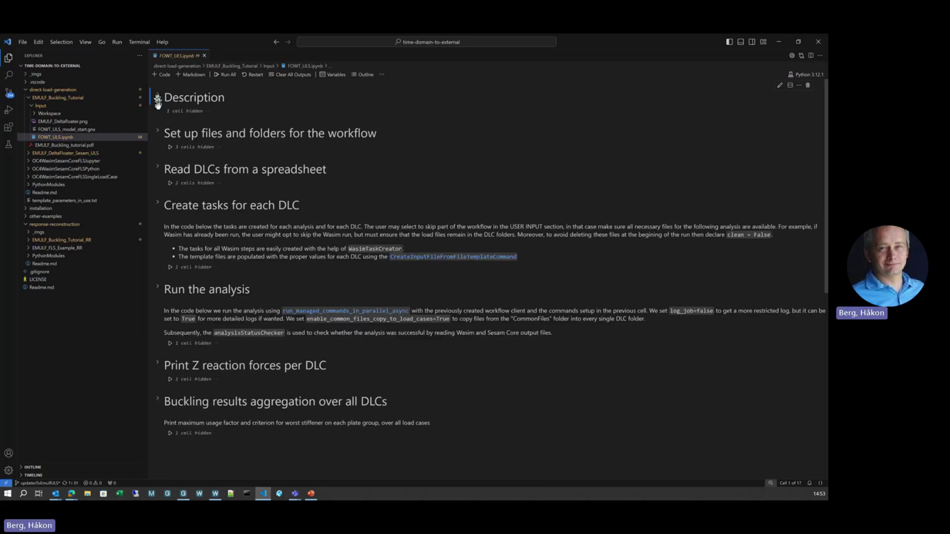
click(157, 134)
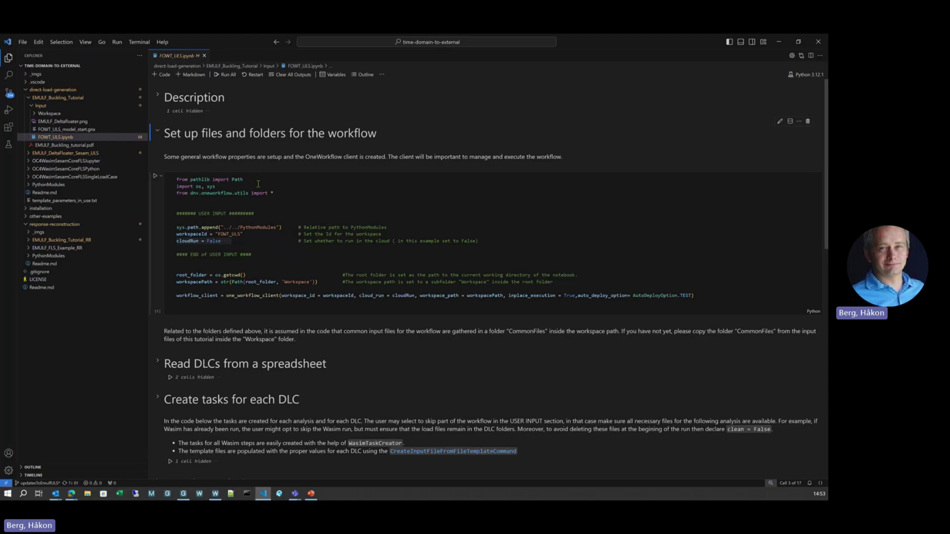
click(236, 241)
drag(236, 241, 177, 246)
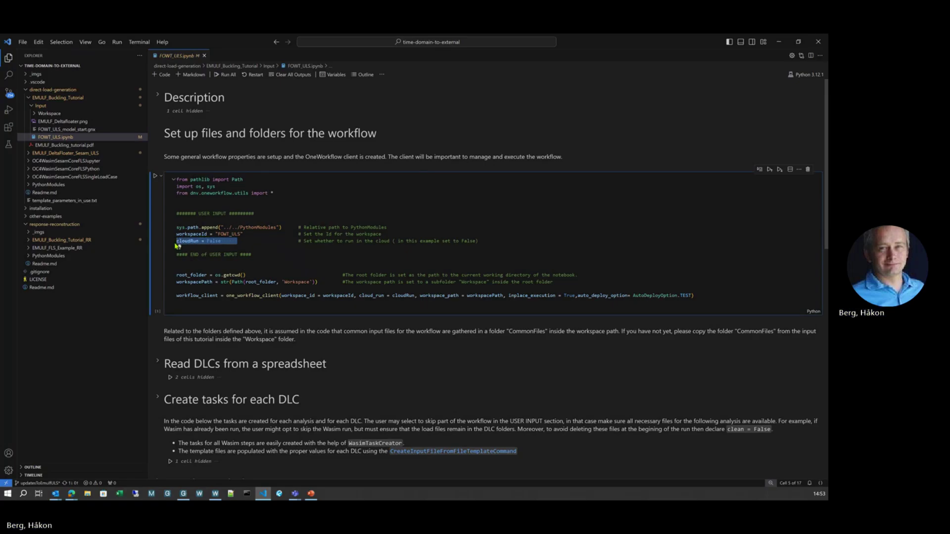
click(158, 134)
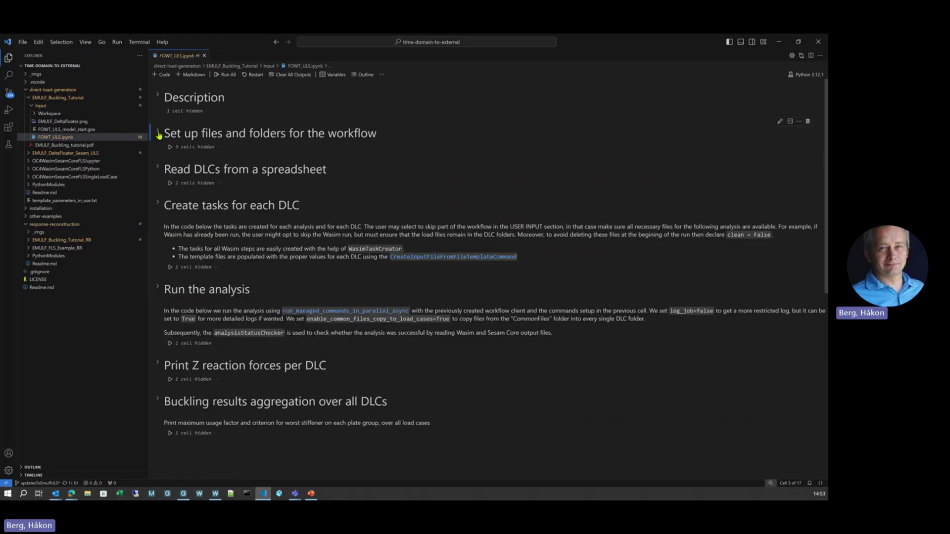
Unfold 'Read DLCs from a spreadsheet', review its DLC_input.xlsx loading, and fold it again.
click(158, 170)
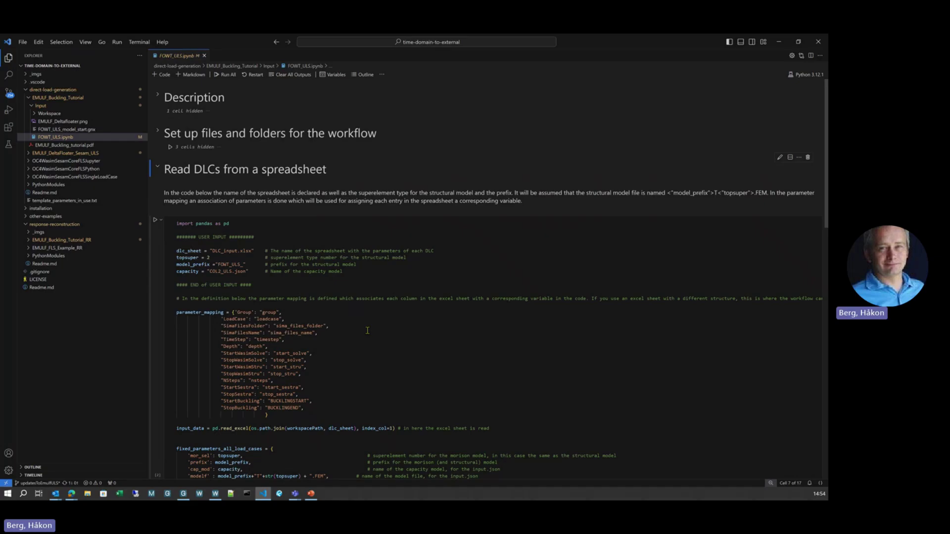
scroll(367, 330, down, 4)
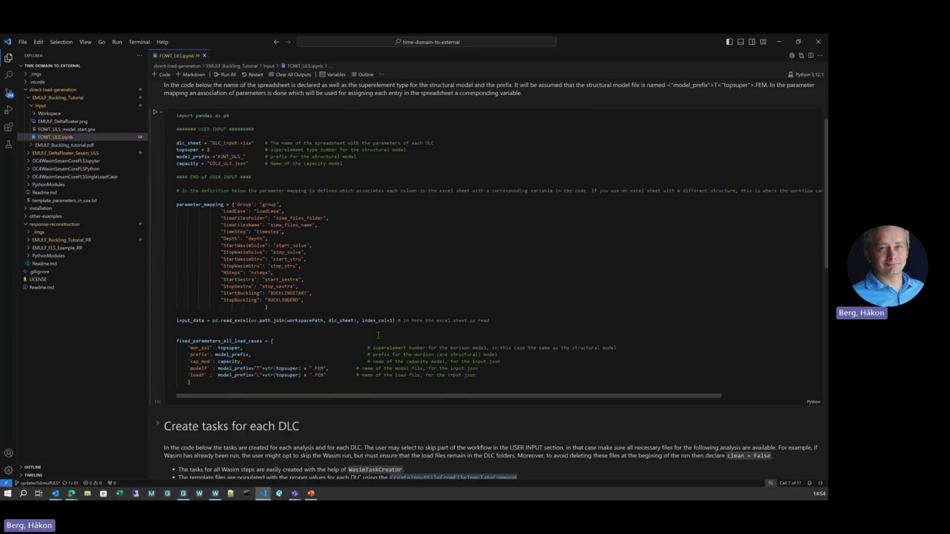
scroll(378, 336, up, 2)
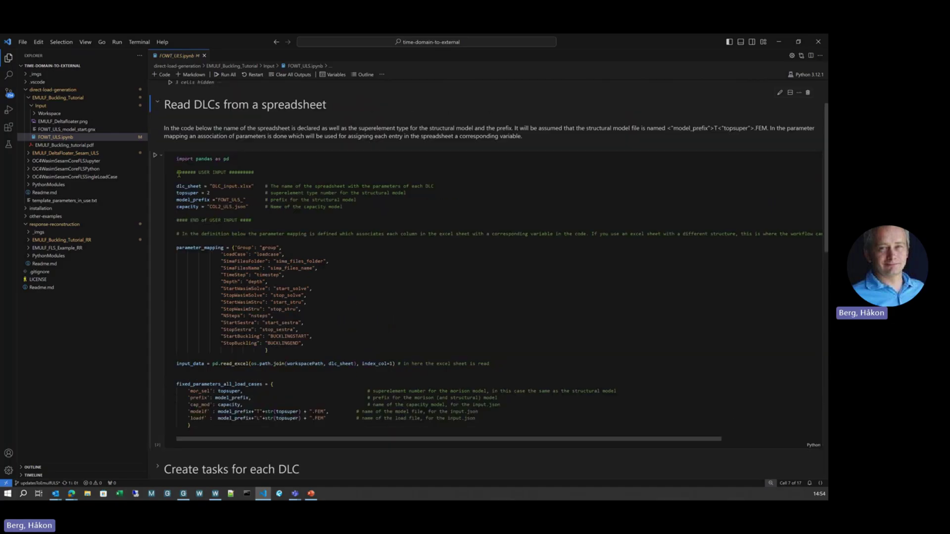
click(158, 103)
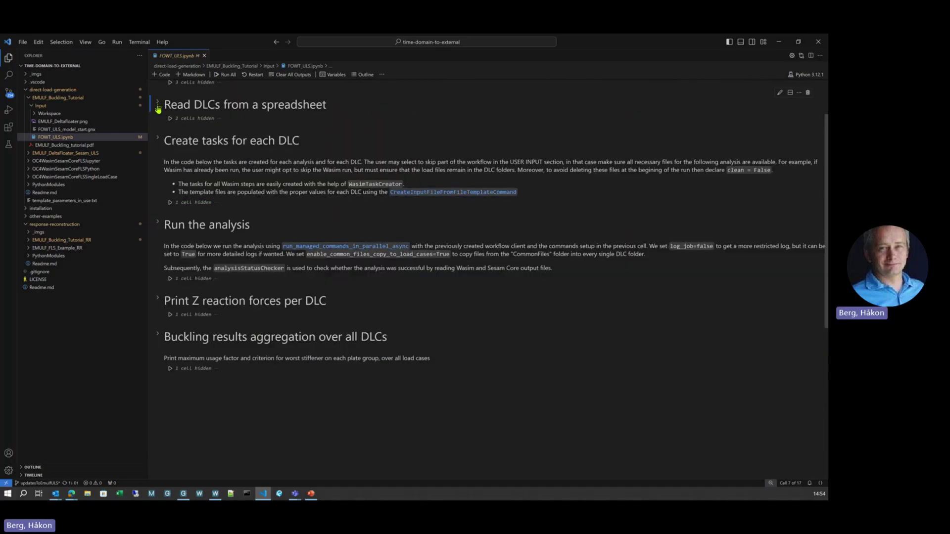
click(158, 141)
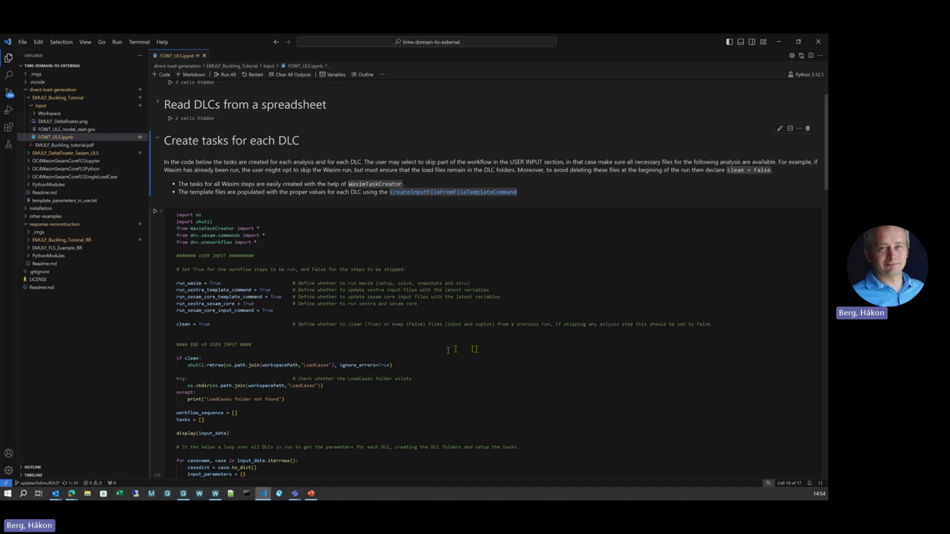
scroll(483, 351, down, 3)
scroll(482, 351, down, 10)
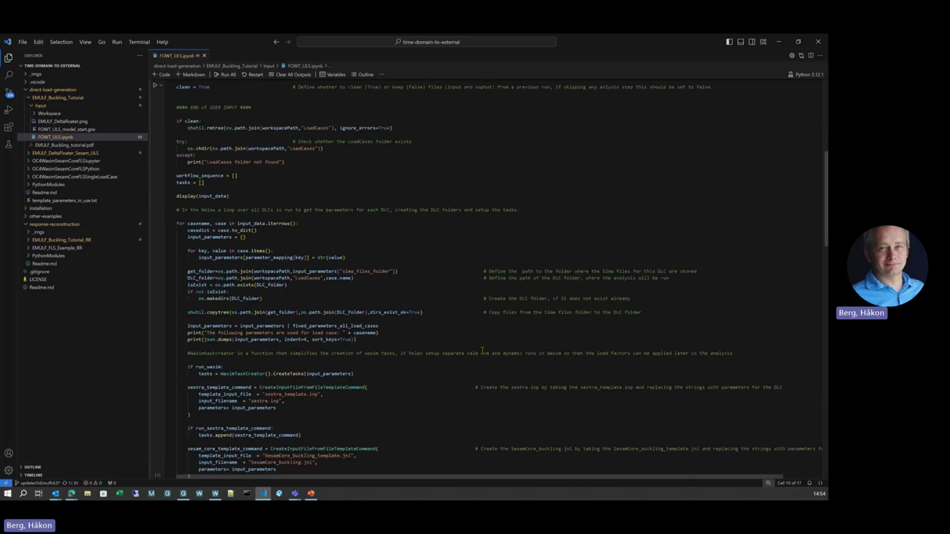
scroll(482, 351, down, 1)
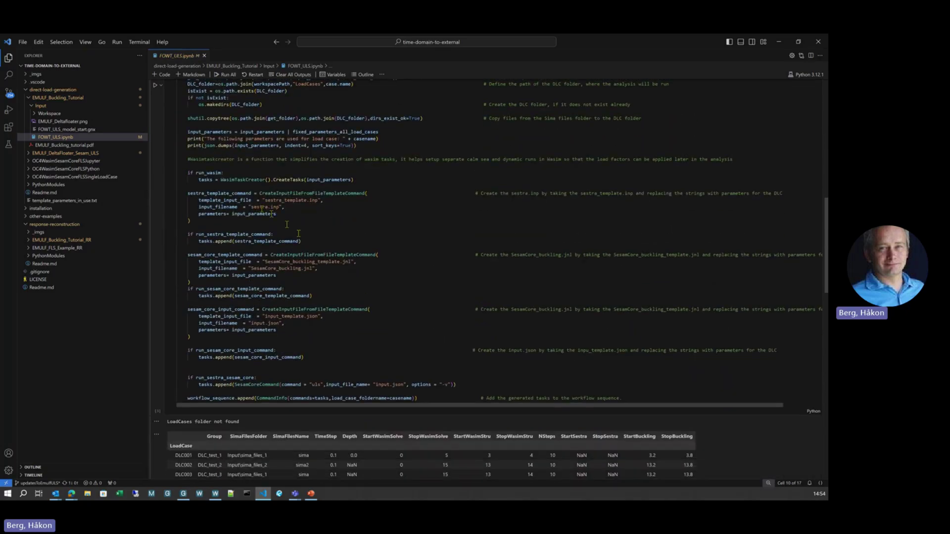
click(214, 173)
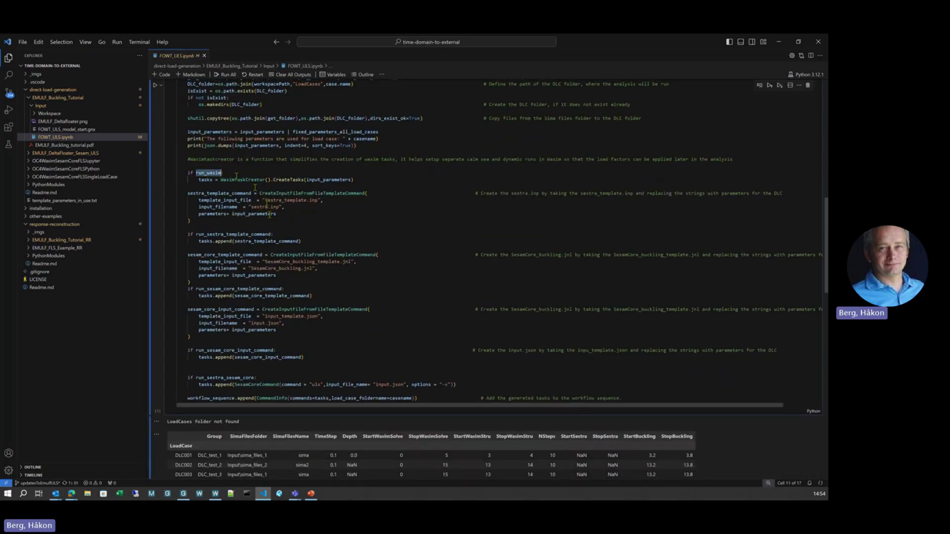
double_click(217, 234)
double_click(211, 255)
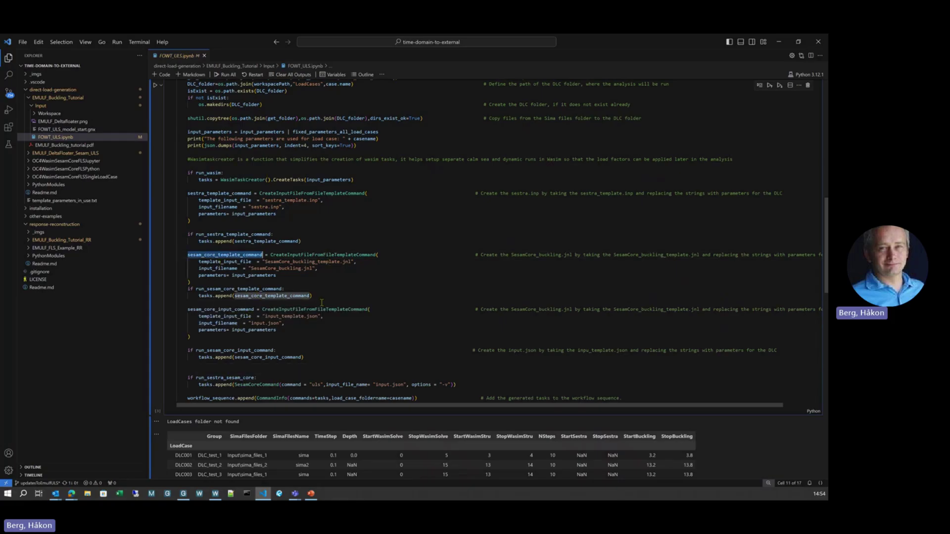
scroll(322, 303, up, 5)
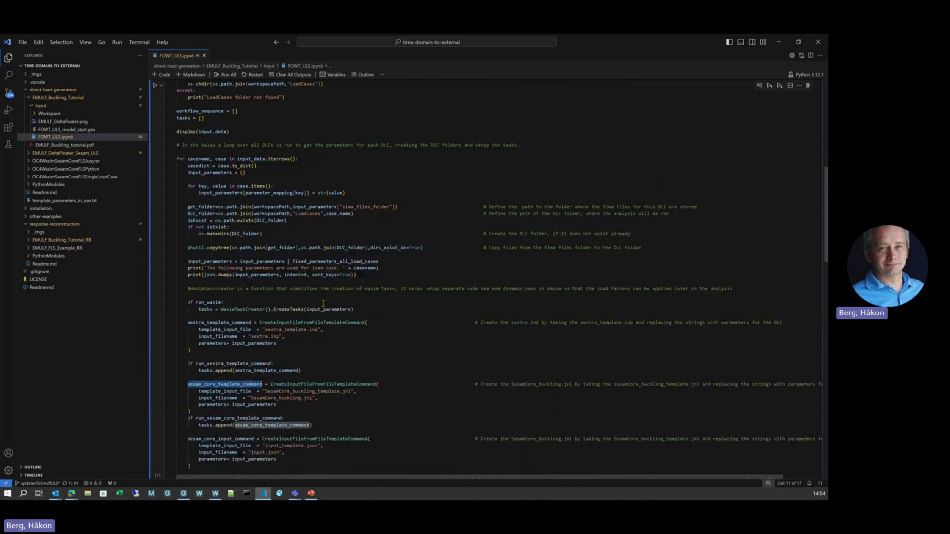
scroll(323, 302, up, 6)
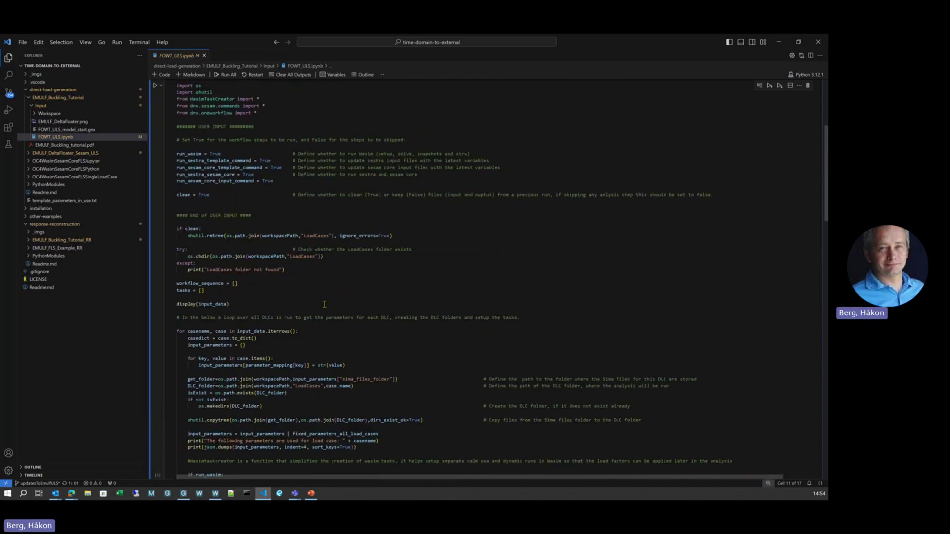
scroll(324, 304, up, 2)
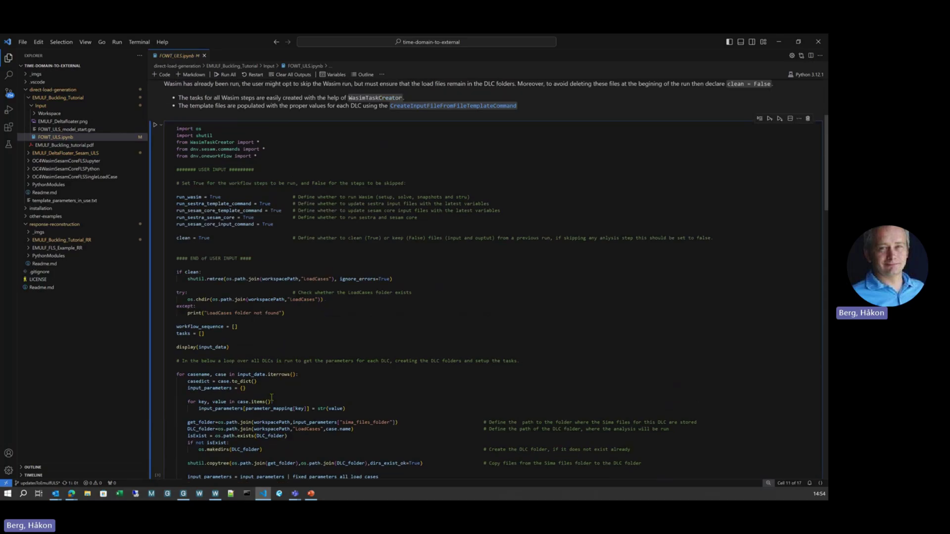
scroll(272, 397, up, 3)
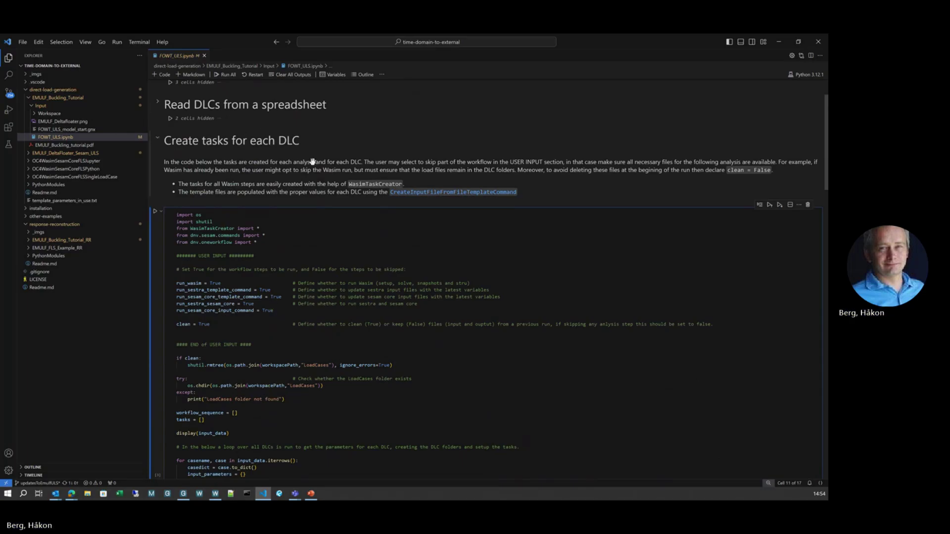
click(156, 142)
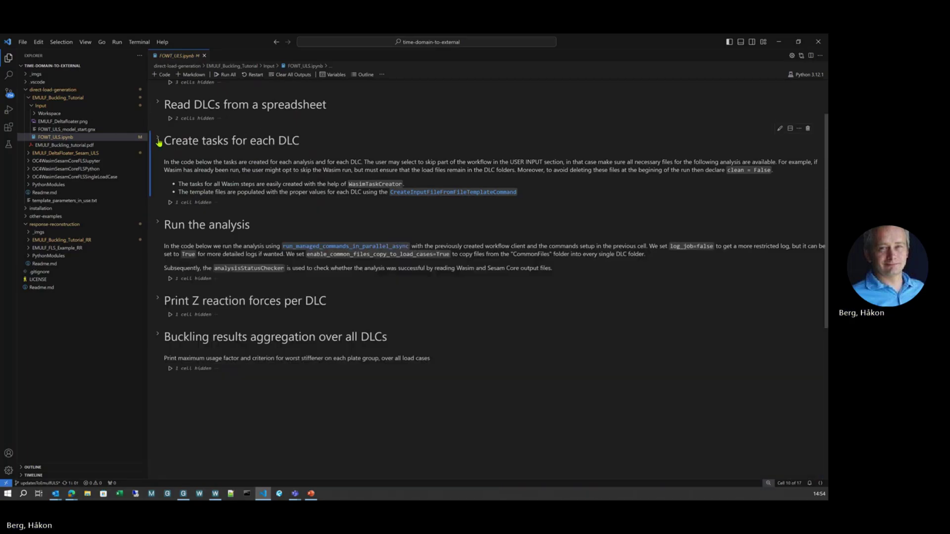
click(157, 226)
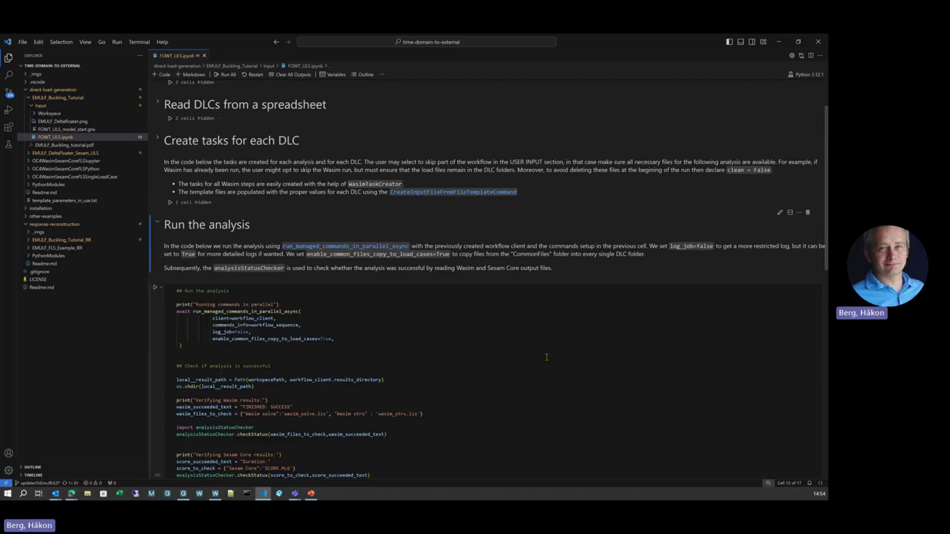
scroll(287, 242, down, 2)
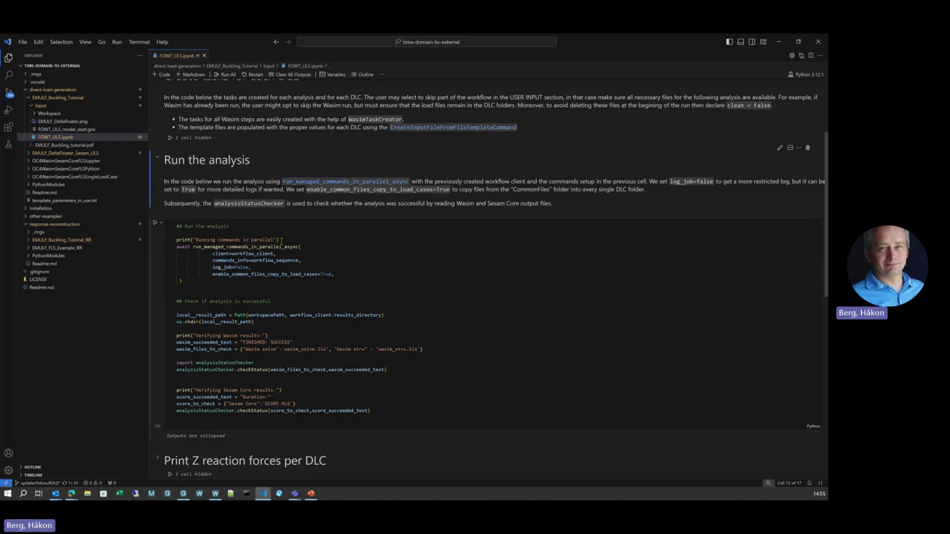
click(198, 248)
drag(194, 247, 298, 247)
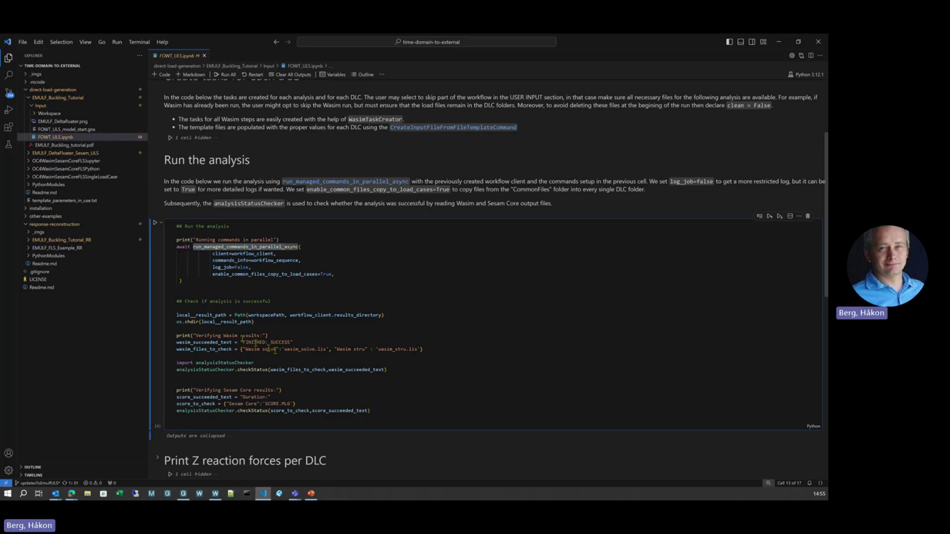
mouse_move(233, 246)
click(159, 160)
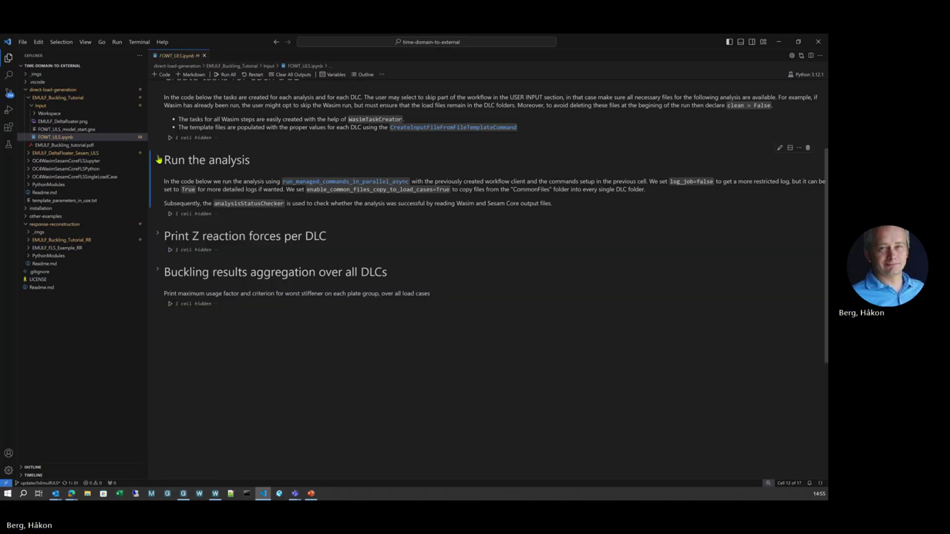
Unfold 'Print Z reaction forces per DLC', scroll through its z-force plots, then collapse it.
click(157, 237)
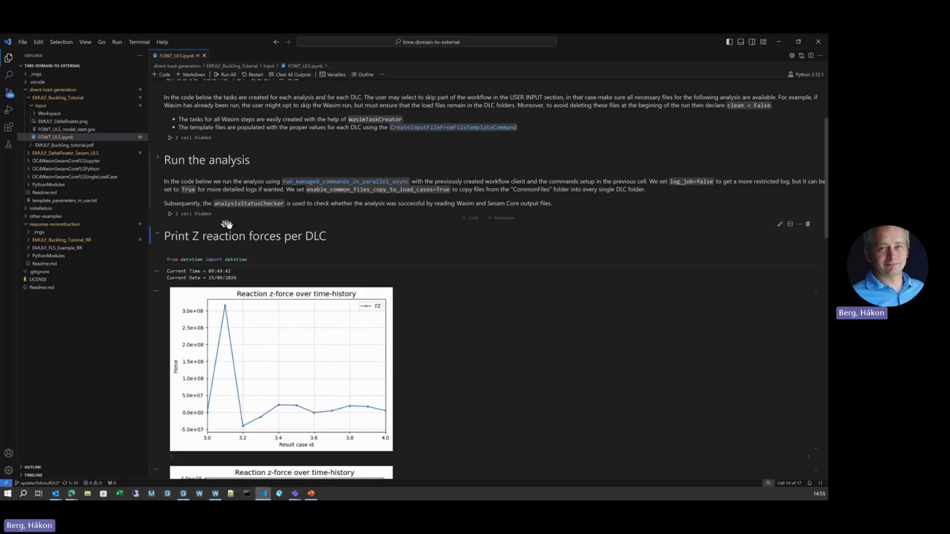
scroll(238, 232, down, 3)
scroll(240, 231, down, 1)
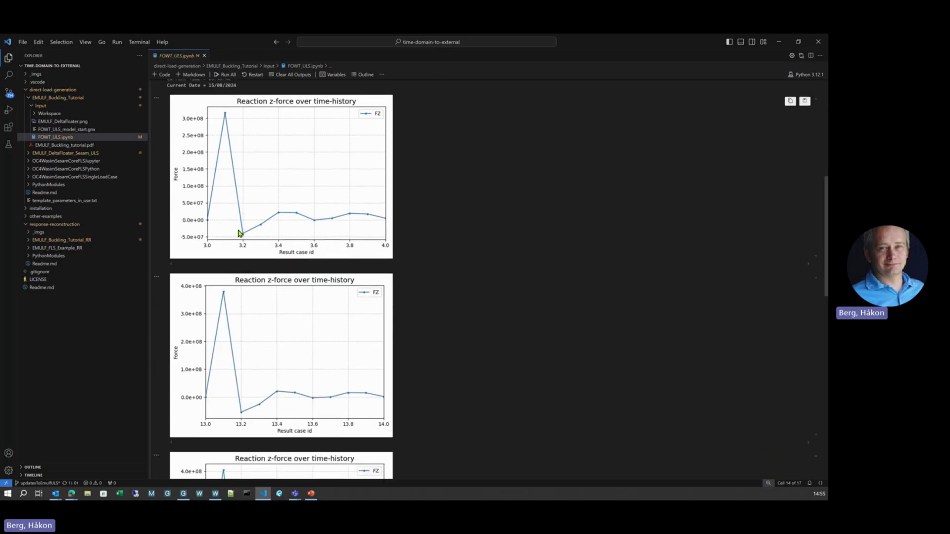
scroll(242, 237, down, 2)
scroll(242, 242, up, 3)
scroll(242, 242, up, 3)
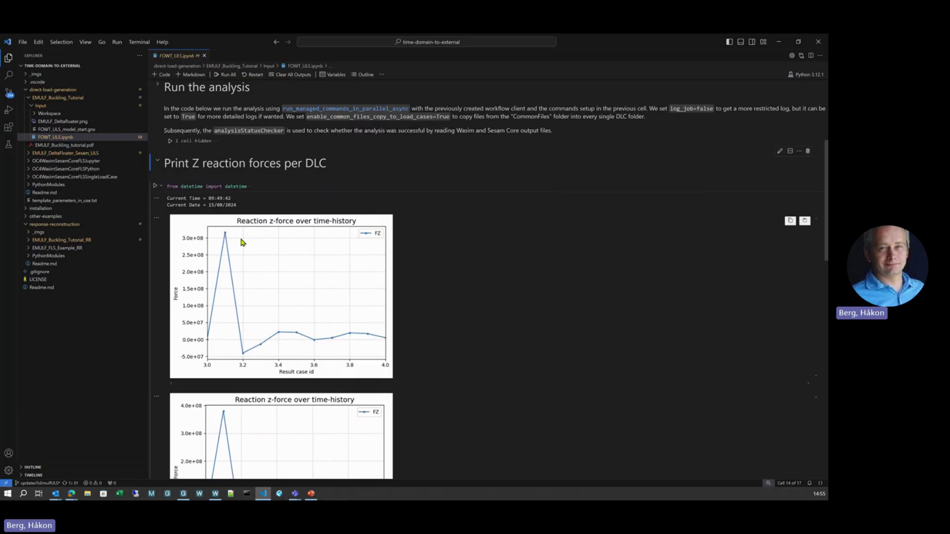
click(157, 164)
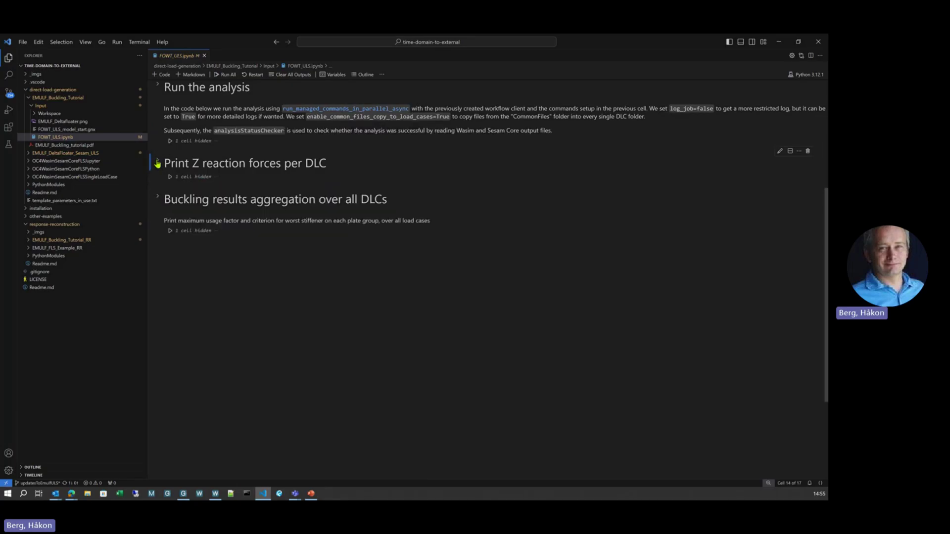
click(158, 199)
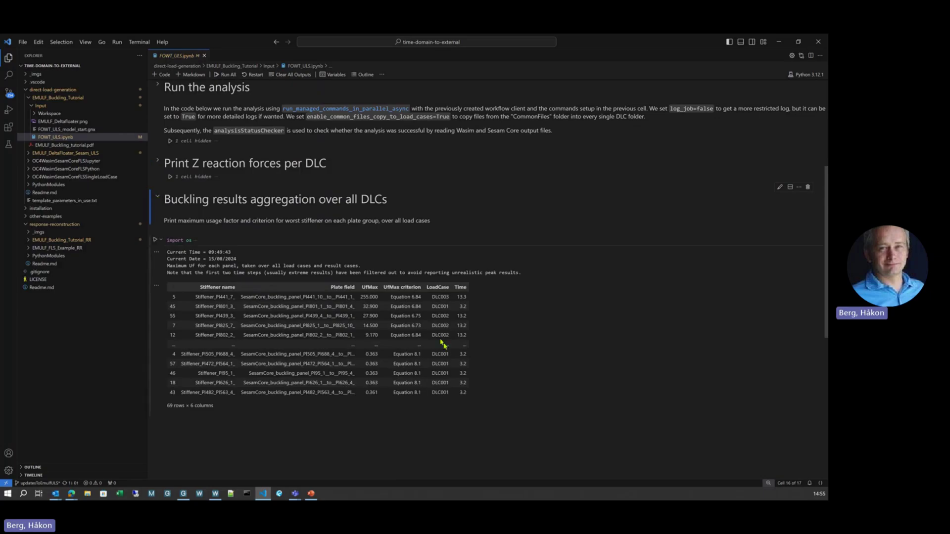